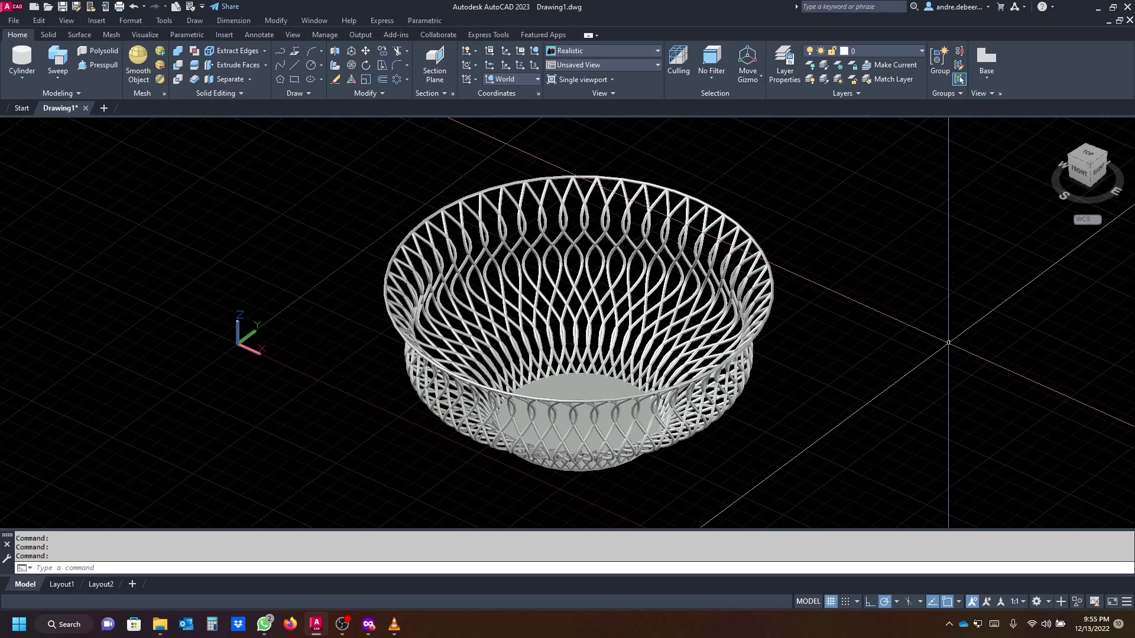
Start a new blank drawing separate from the finished lattice bowl.
{"action": "middle_click_drag", "start_coordinate": [1008, 412], "coordinate": [901, 327]}
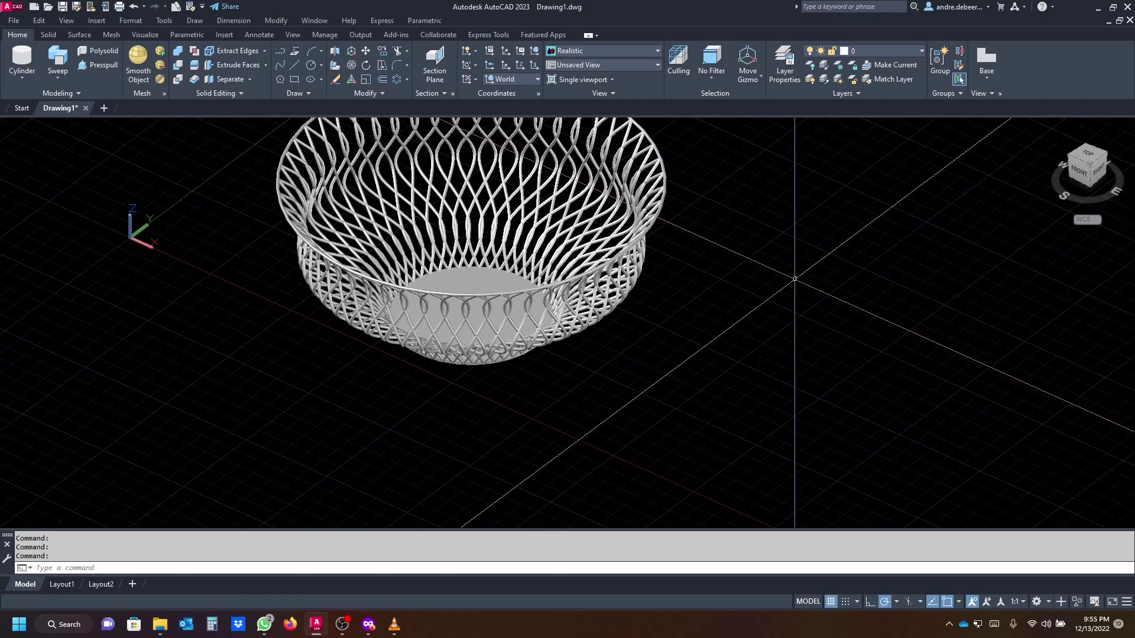
{"action": "left_click", "coordinate": [104, 108]}
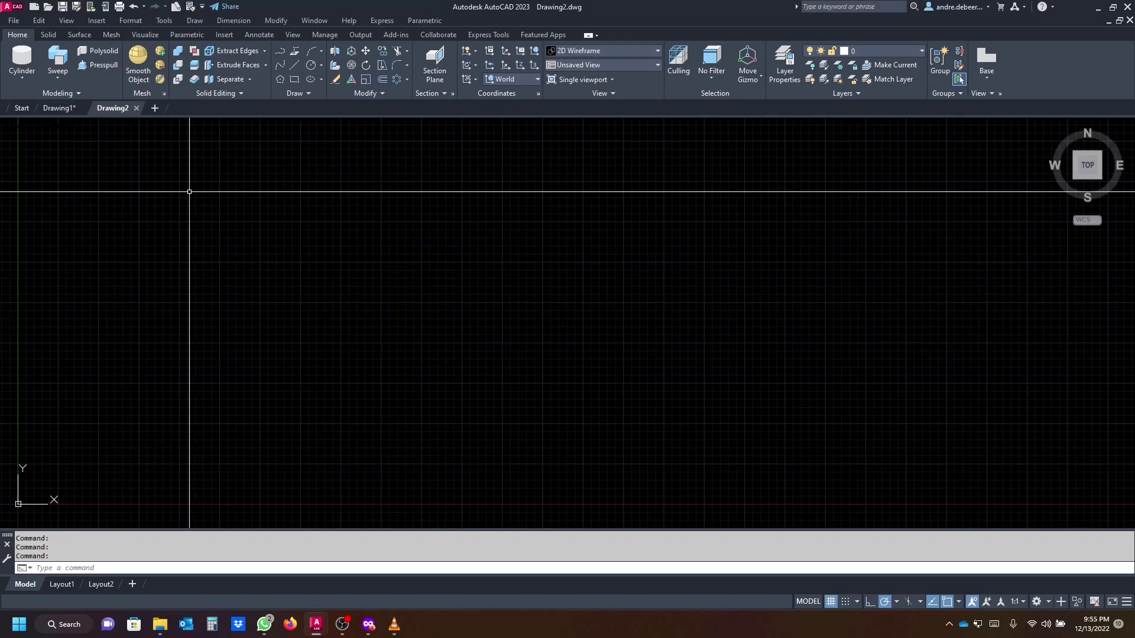
{"action": "scroll", "coordinate": [694, 294], "scroll_direction": "down", "scroll_amount": 2}
{"action": "scroll", "coordinate": [376, 287], "scroll_direction": "up", "scroll_amount": 2}
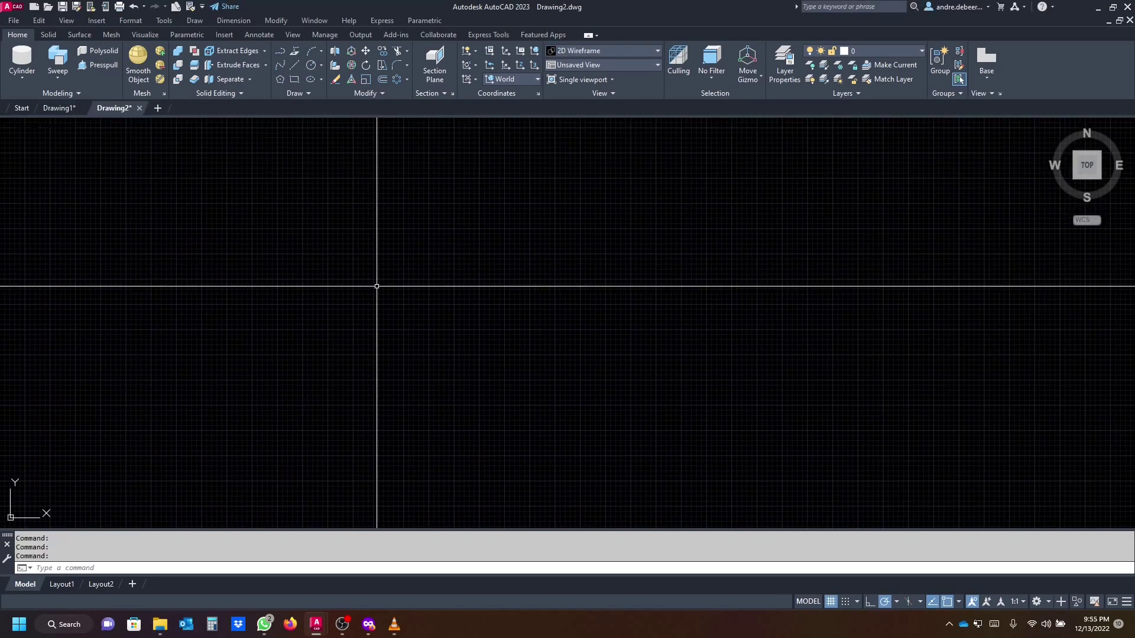
Draw a base circle with a radius of 25 in the empty drawing.
{"action": "left_click", "coordinate": [312, 63]}
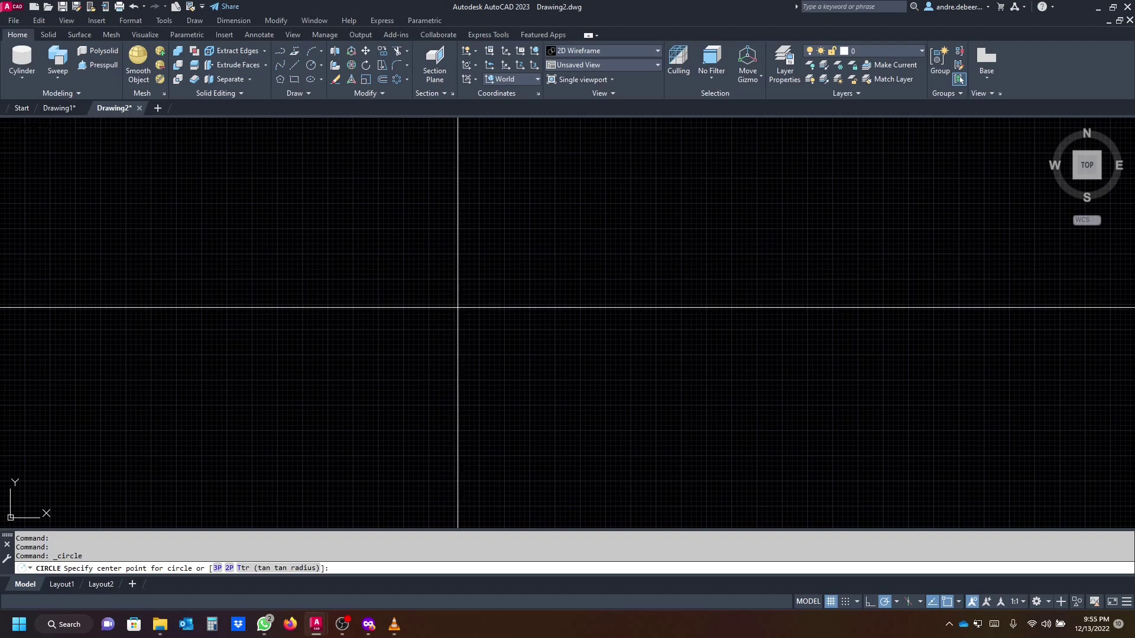
{"action": "left_click", "coordinate": [388, 318]}
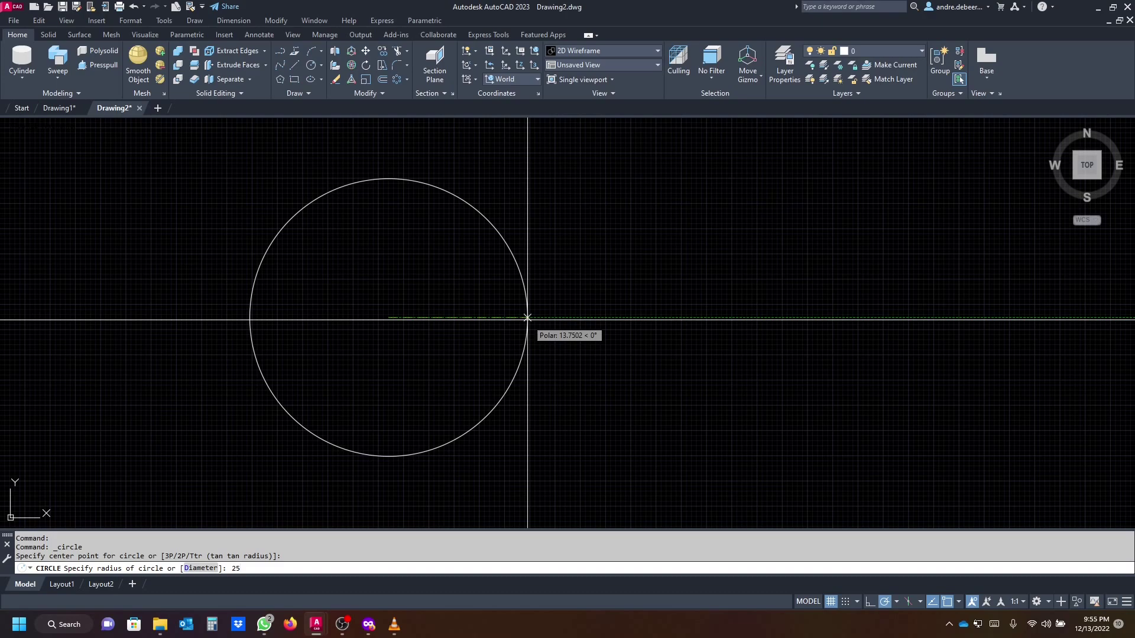
{"action": "key", "text": "Return"}
{"action": "scroll", "coordinate": [573, 437], "scroll_direction": "down", "scroll_amount": 6}
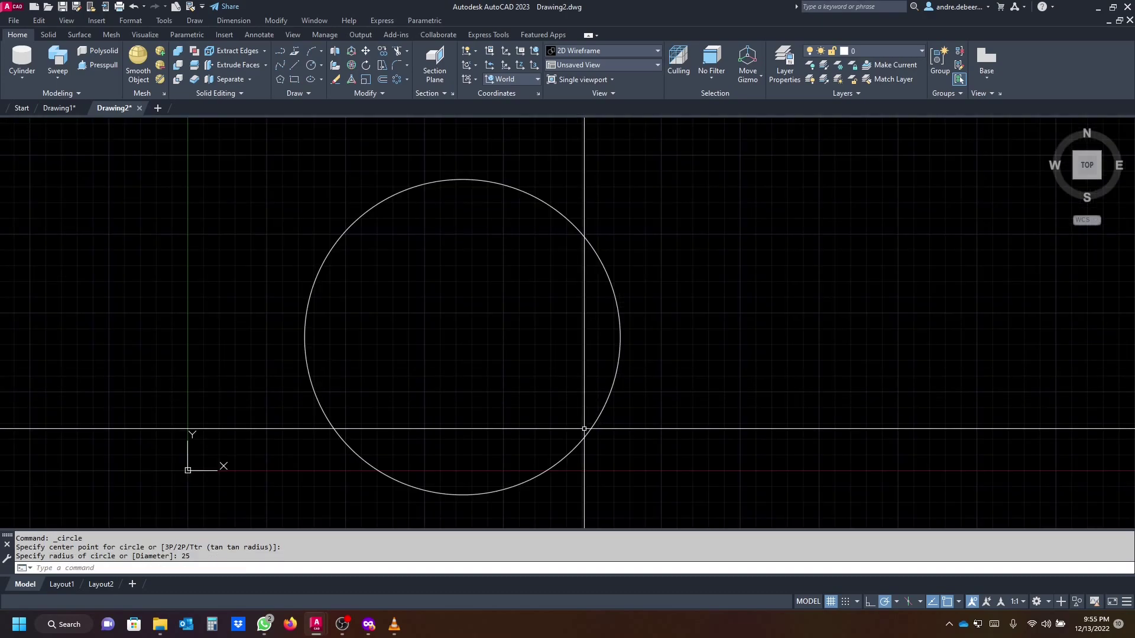
Move the base circle freehand, up and further away from the drawing origin.
{"action": "left_click", "coordinate": [666, 424]}
{"action": "left_click", "coordinate": [591, 388]}
{"action": "middle_click_drag", "start_coordinate": [621, 401], "coordinate": [541, 378]}
{"action": "type", "text": "m"}
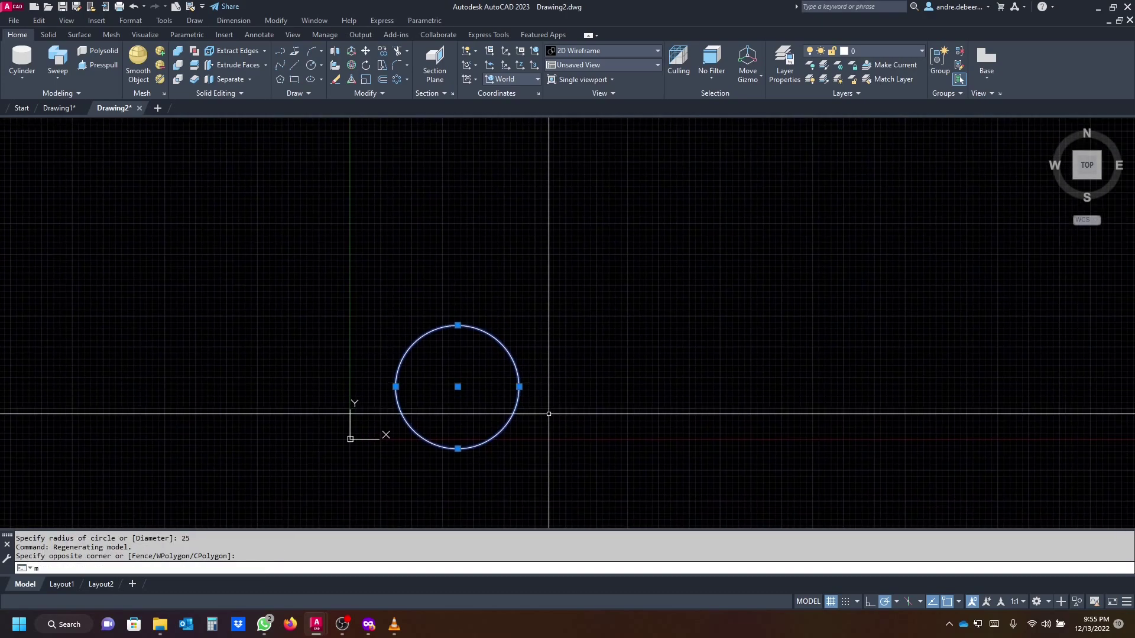
{"action": "key", "text": "Return"}
{"action": "left_click", "coordinate": [550, 415]}
{"action": "left_click", "coordinate": [745, 332]}
{"action": "mouse_move", "coordinate": [839, 354]}
{"action": "middle_mouse_down"}
{"action": "mouse_move", "coordinate": [710, 355]}
{"action": "mouse_move", "coordinate": [671, 411]}
{"action": "middle_mouse_up"}
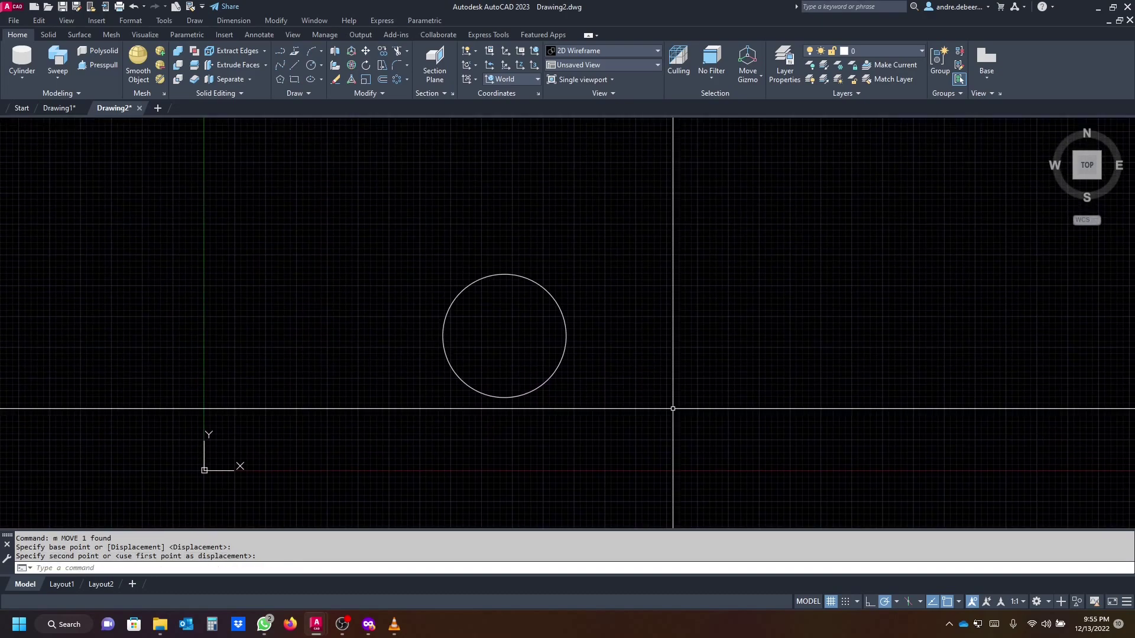
Draw a wavy fit-point spline that starts at the circle's top quadrant and zigzags away from the circle in the Y direction.
{"action": "left_click", "coordinate": [281, 65]}
{"action": "scroll", "coordinate": [516, 267], "scroll_direction": "up", "scroll_amount": 2}
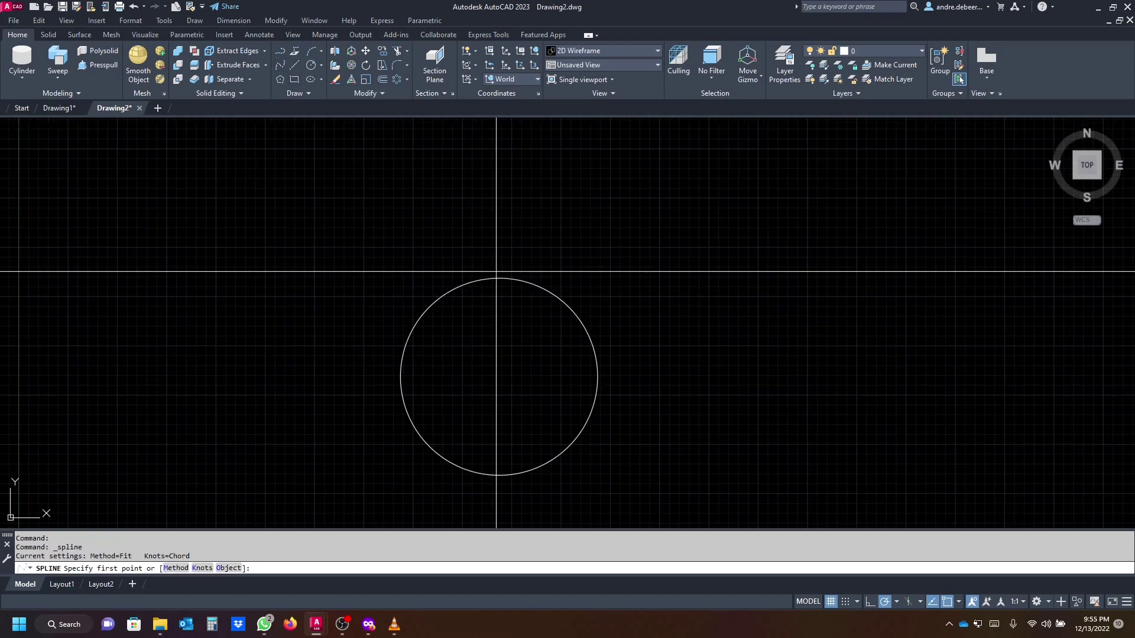
{"action": "left_click", "coordinate": [499, 278]}
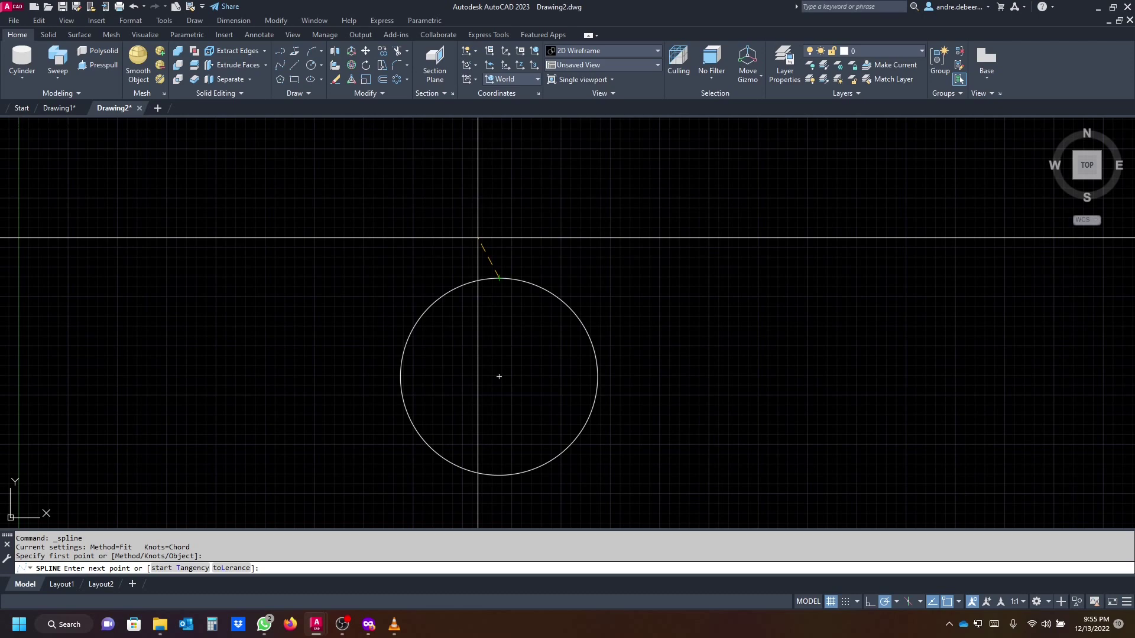
{"action": "left_click", "coordinate": [479, 236]}
{"action": "left_click", "coordinate": [522, 211]}
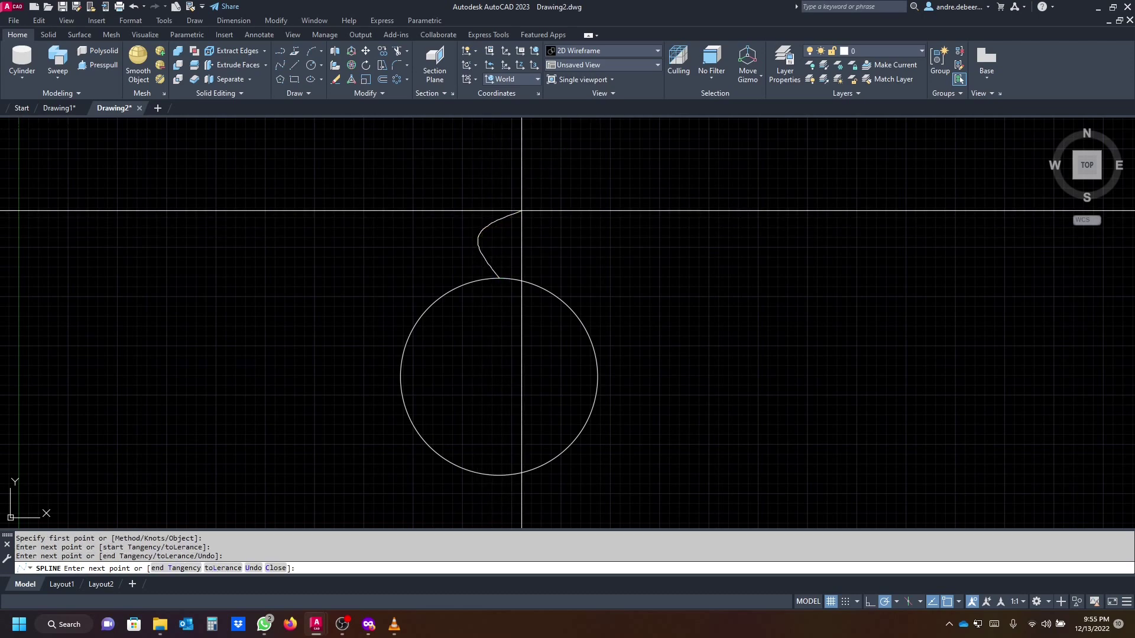
{"action": "left_click", "coordinate": [490, 167]}
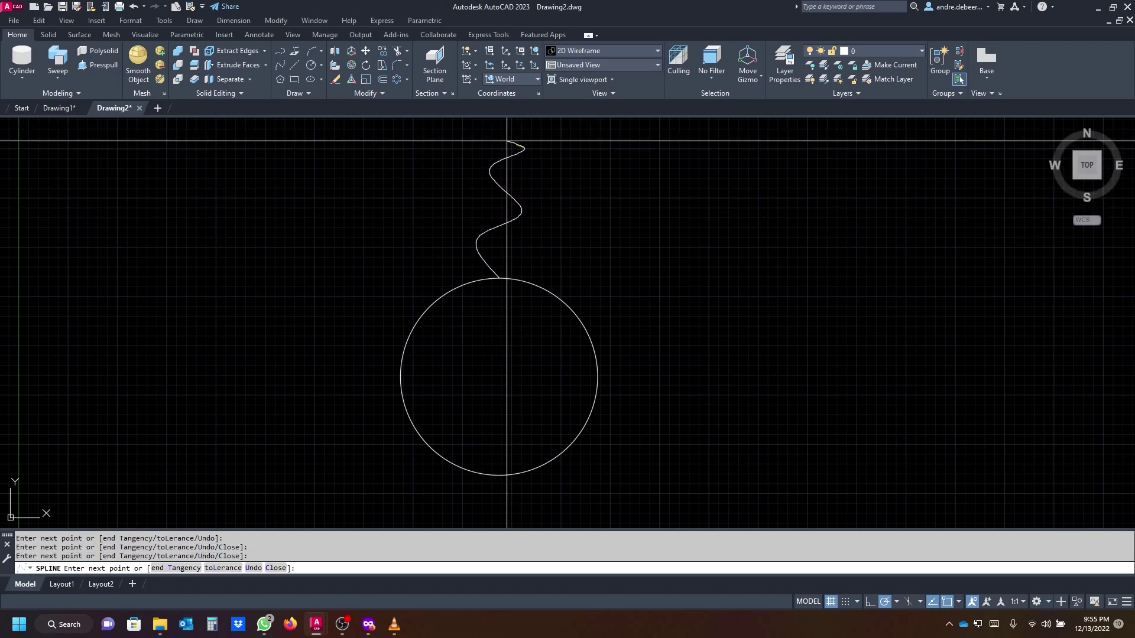
{"action": "left_click", "coordinate": [496, 122]}
{"action": "key", "text": "Return"}
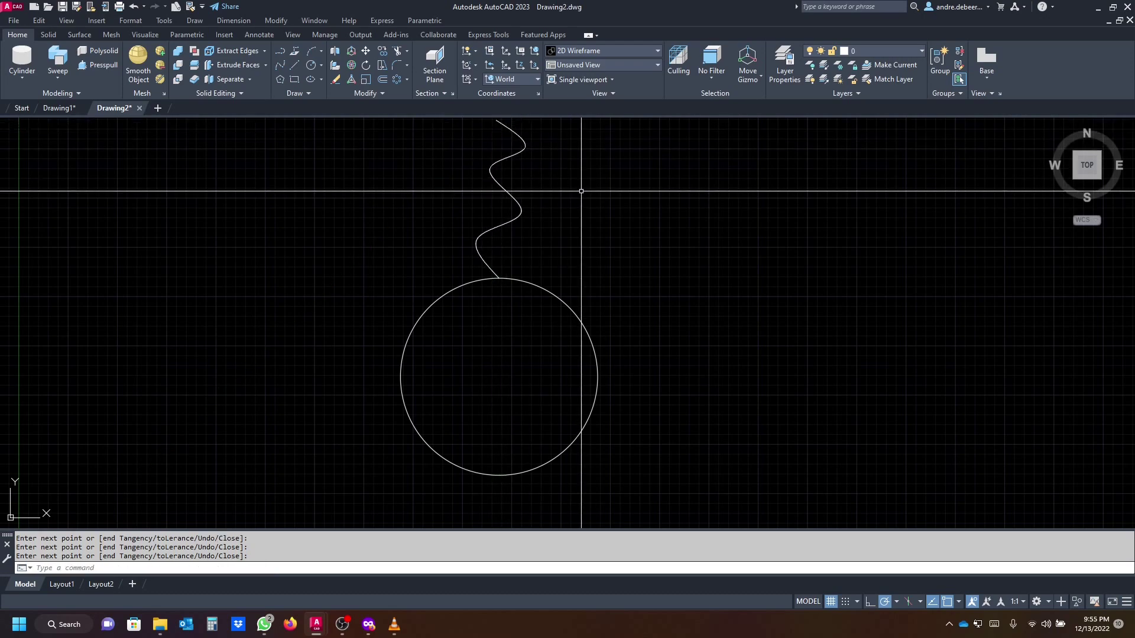
Orbit to a 3D view and stretch the spline's free end 150 units straight up along Z.
{"action": "scroll", "coordinate": [580, 195], "scroll_direction": "down", "scroll_amount": 2}
{"action": "middle_click_drag", "start_coordinate": [581, 203], "coordinate": [558, 234]}
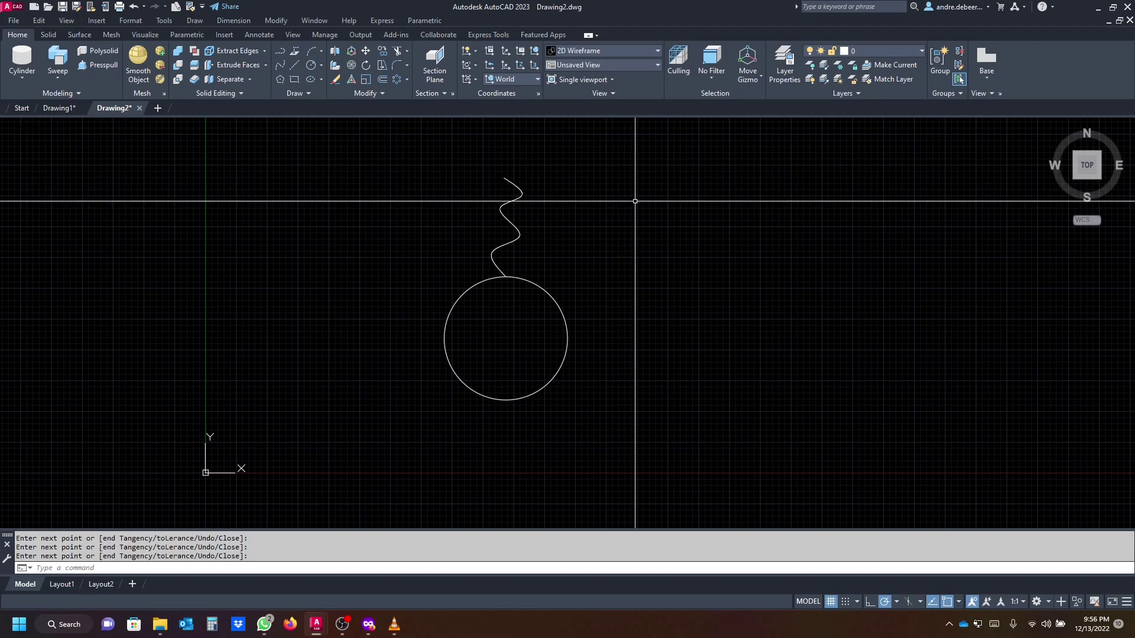
{"action": "mouse_move", "coordinate": [628, 223]}
{"action": "middle_mouse_down"}
{"action": "mouse_move", "coordinate": [618, 232]}
{"action": "mouse_move", "coordinate": [616, 213]}
{"action": "middle_mouse_up"}
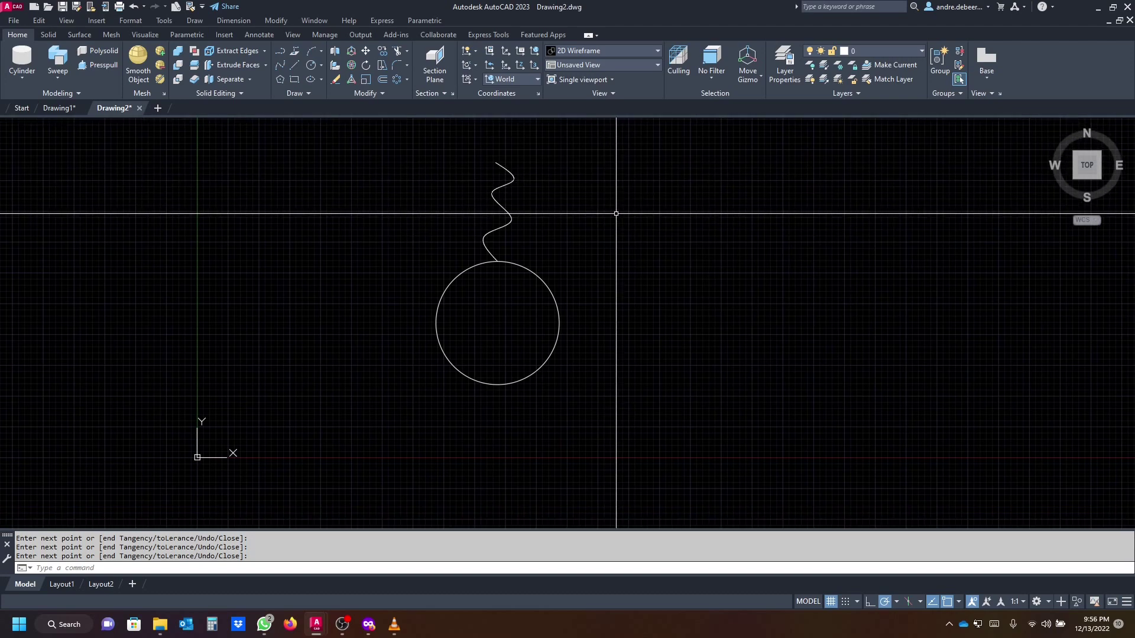
{"action": "middle_click_drag", "start_coordinate": [633, 294], "coordinate": [581, 166], "text": "shift"}
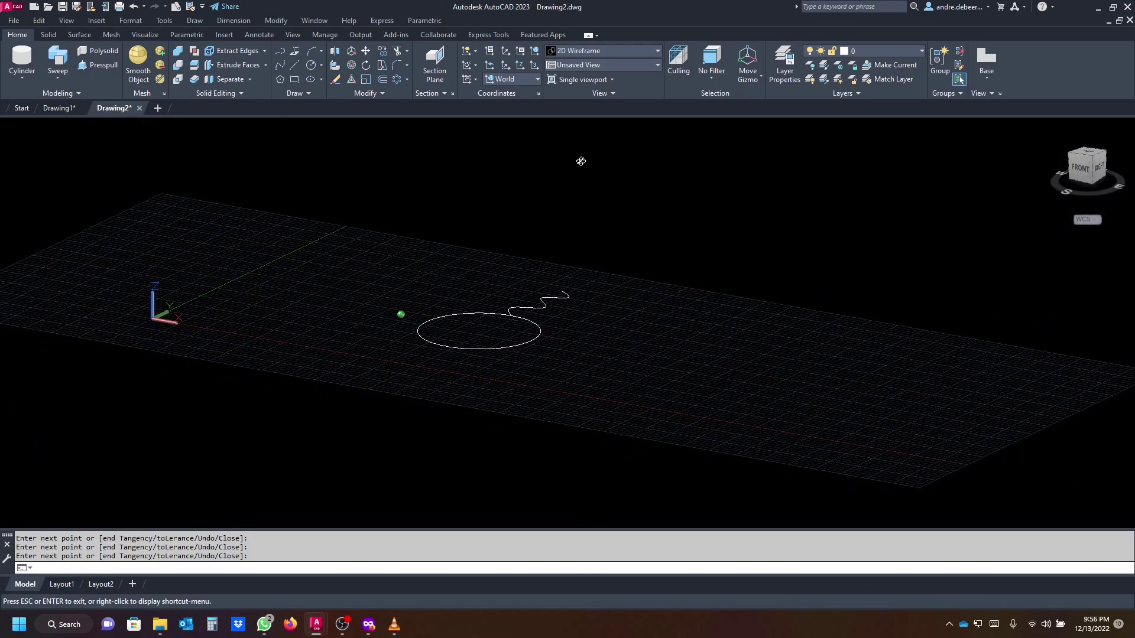
{"action": "scroll", "coordinate": [520, 324], "scroll_direction": "up", "scroll_amount": 5}
{"action": "middle_click_drag", "start_coordinate": [675, 294], "coordinate": [633, 372]}
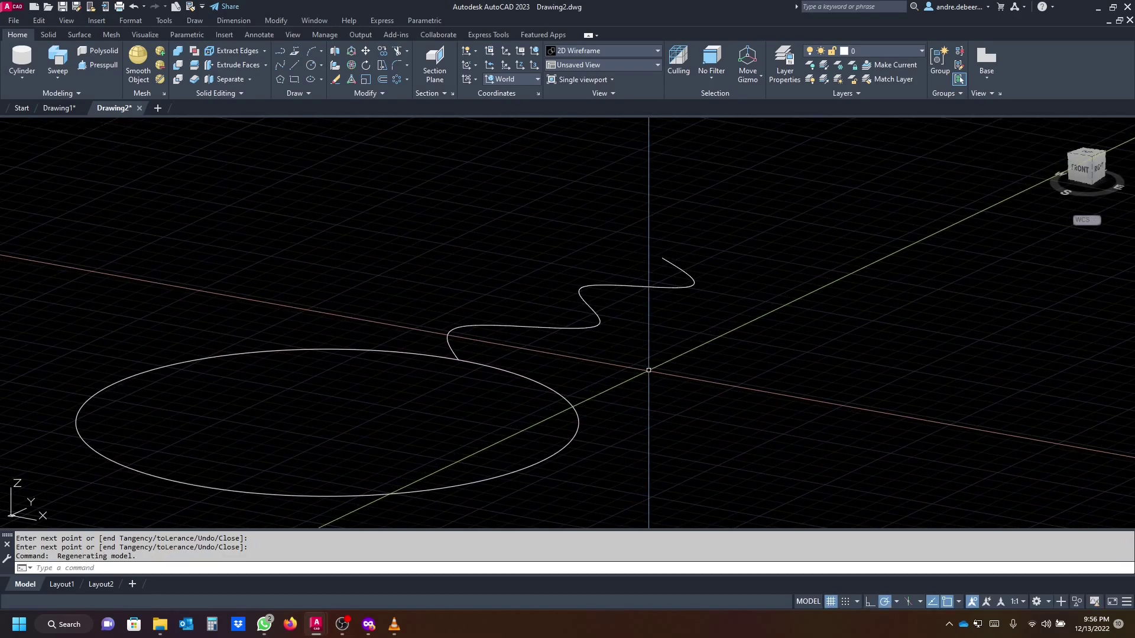
{"action": "left_click", "coordinate": [639, 340]}
{"action": "left_click", "coordinate": [544, 274]}
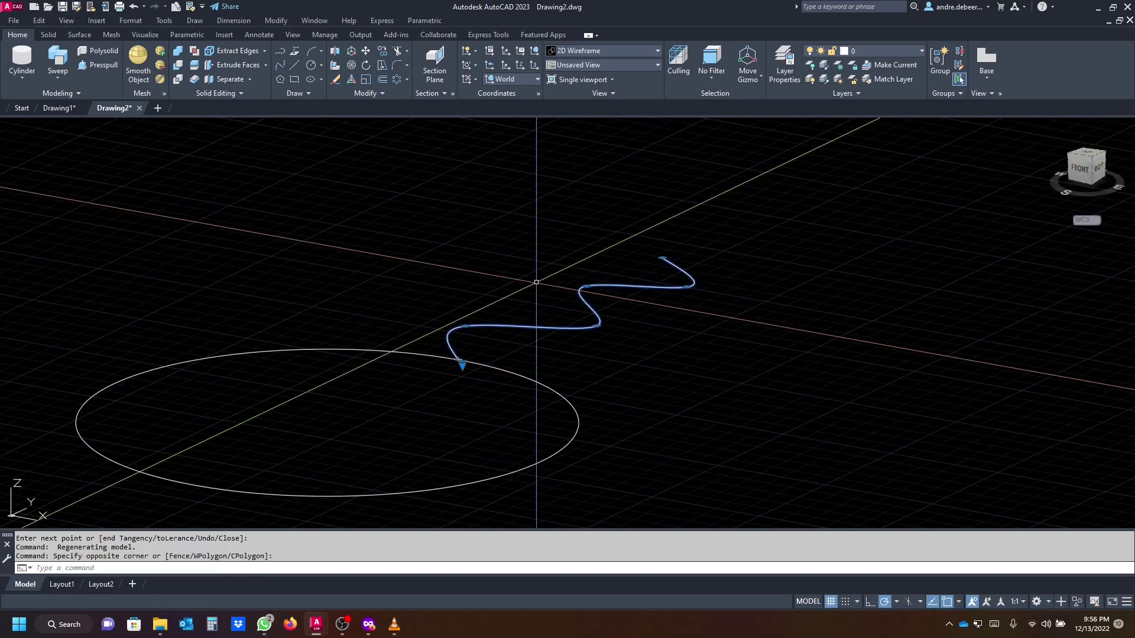
{"action": "left_click", "coordinate": [663, 259]}
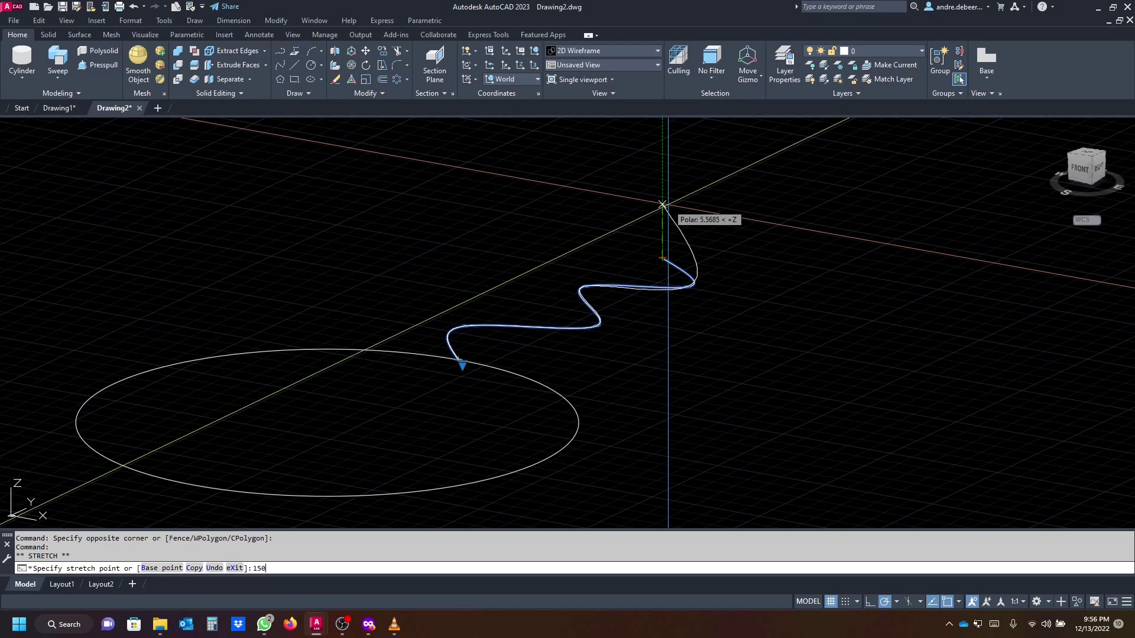
{"action": "key", "text": "Return"}
Lower the spline's raised end by 50 units along Z.
{"action": "scroll", "coordinate": [621, 385], "scroll_direction": "down", "scroll_amount": 3}
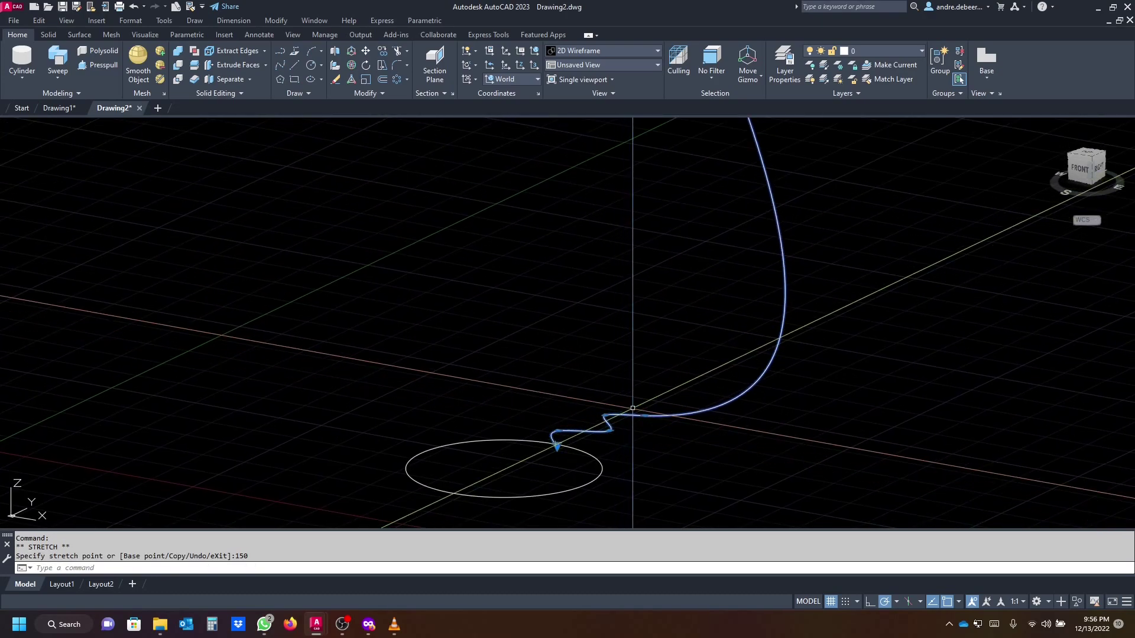
{"action": "scroll", "coordinate": [662, 384], "scroll_direction": "down", "scroll_amount": 5}
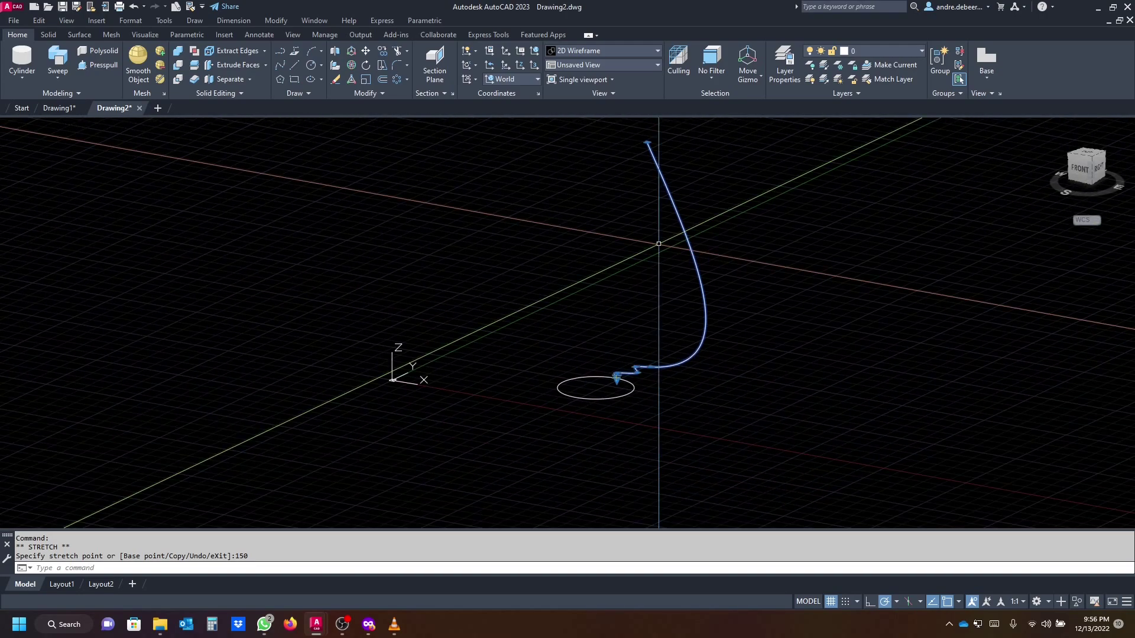
{"action": "left_click", "coordinate": [647, 142]}
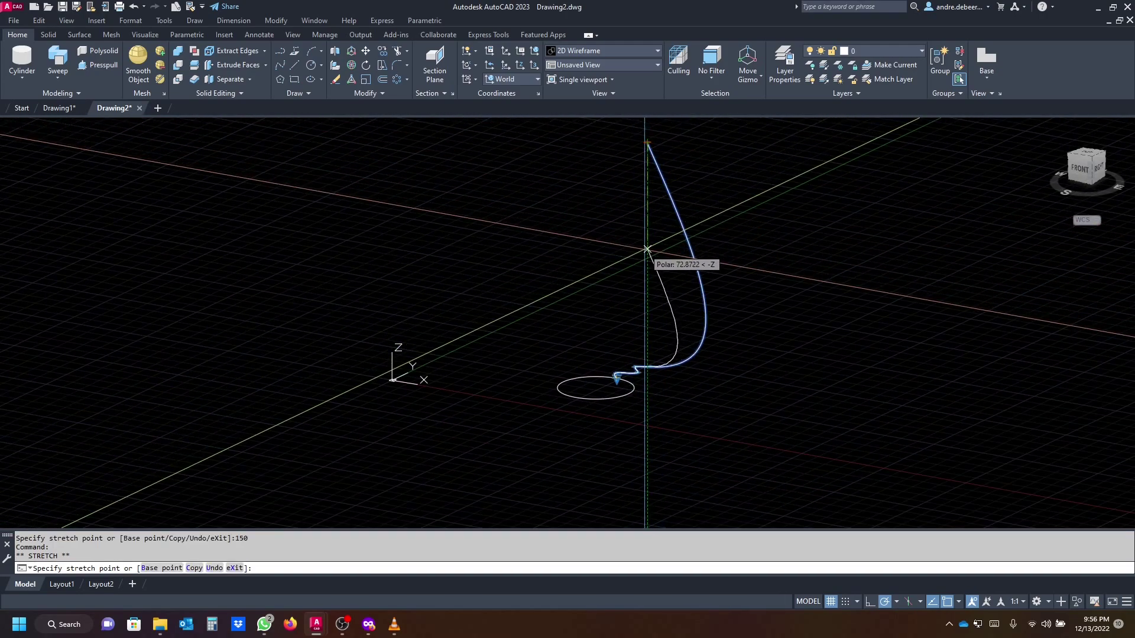
{"action": "type", "text": "50"}
{"action": "key", "text": "Return"}
Raise the spline's next three fit points below the top end along Z by 75, 50 and 25 units, then deselect the spline.
{"action": "scroll", "coordinate": [657, 367], "scroll_direction": "up", "scroll_amount": 3}
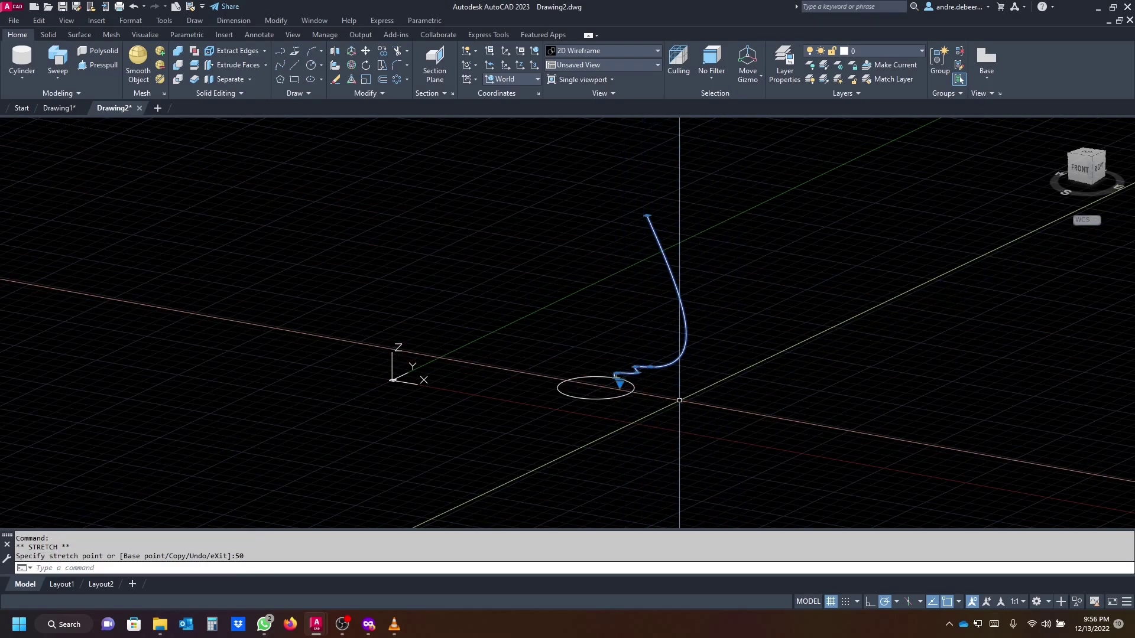
{"action": "left_click", "coordinate": [720, 372]}
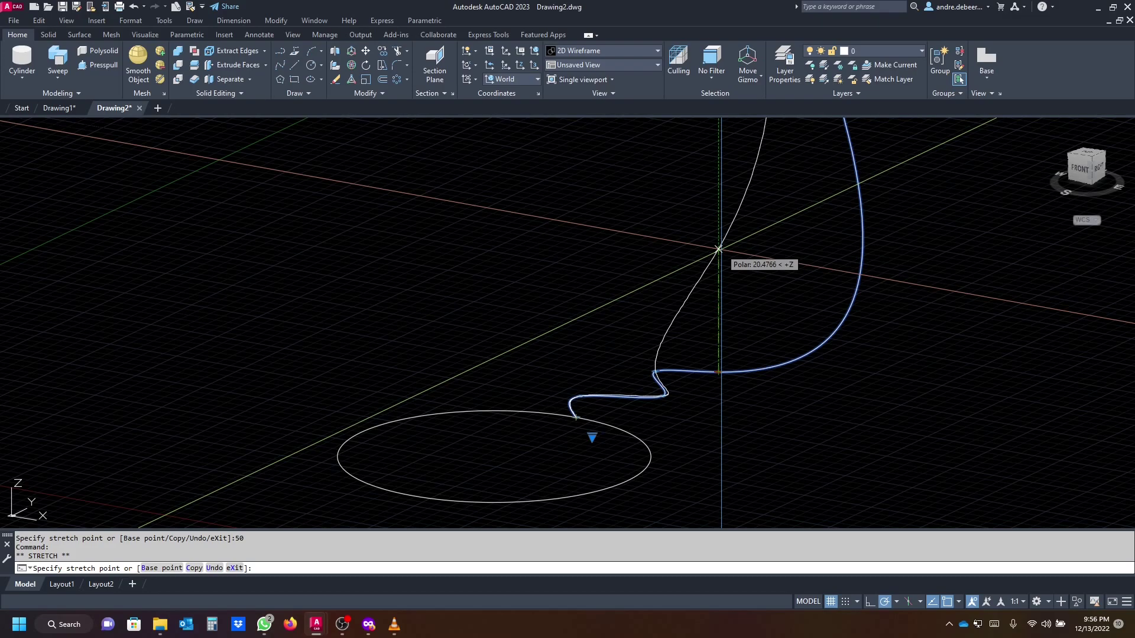
{"action": "type", "text": "75"}
{"action": "key", "text": "Return"}
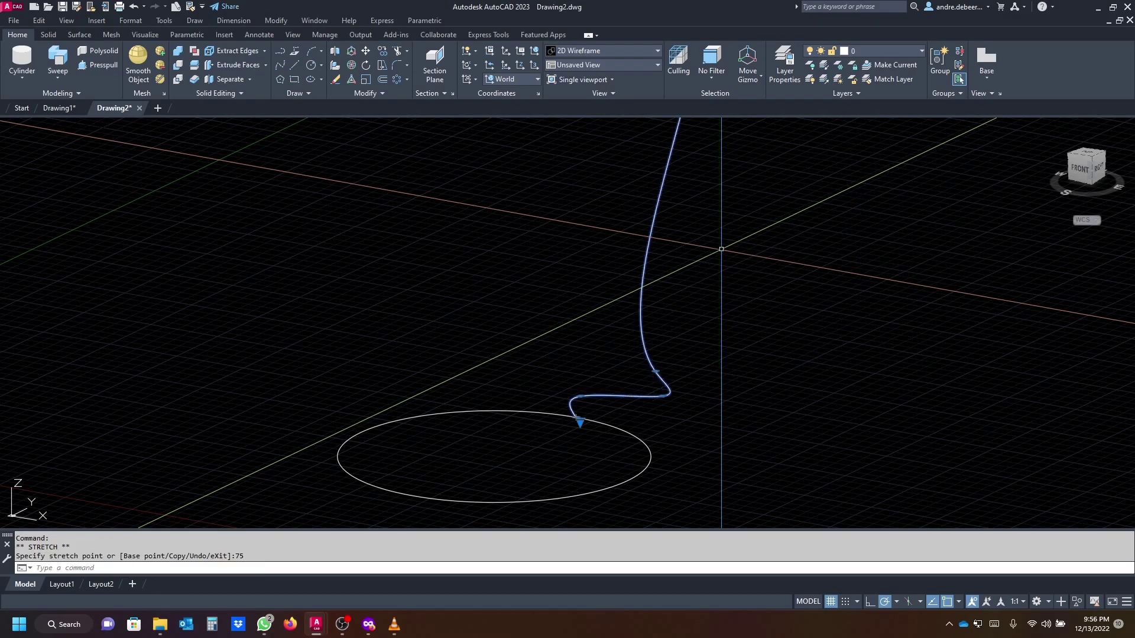
{"action": "left_click", "coordinate": [656, 372]}
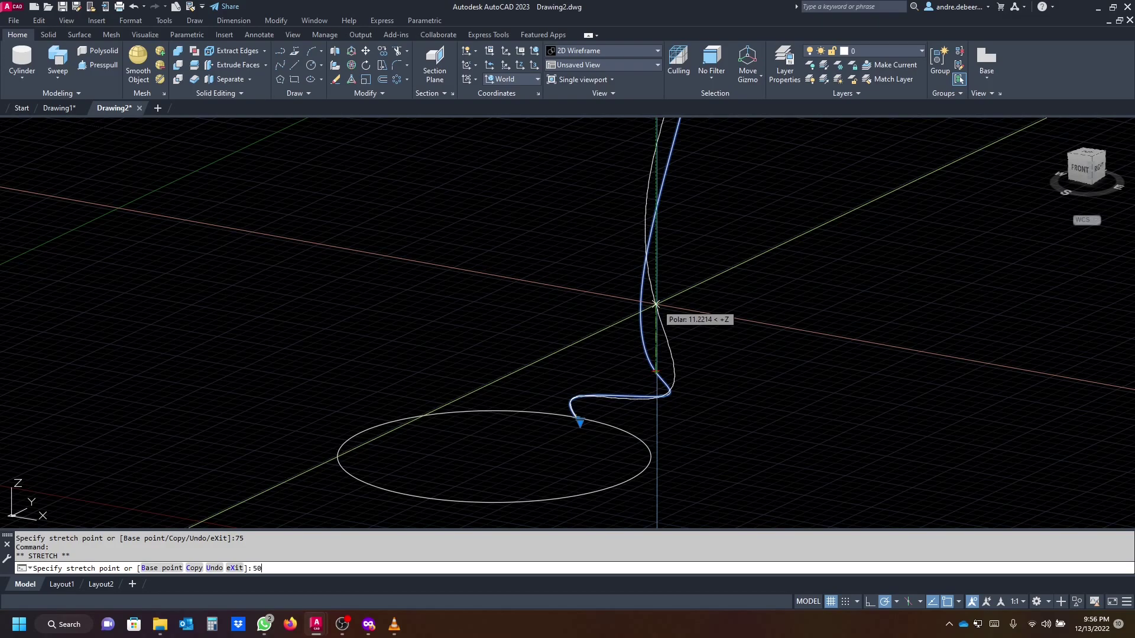
{"action": "left_click", "coordinate": [662, 395]}
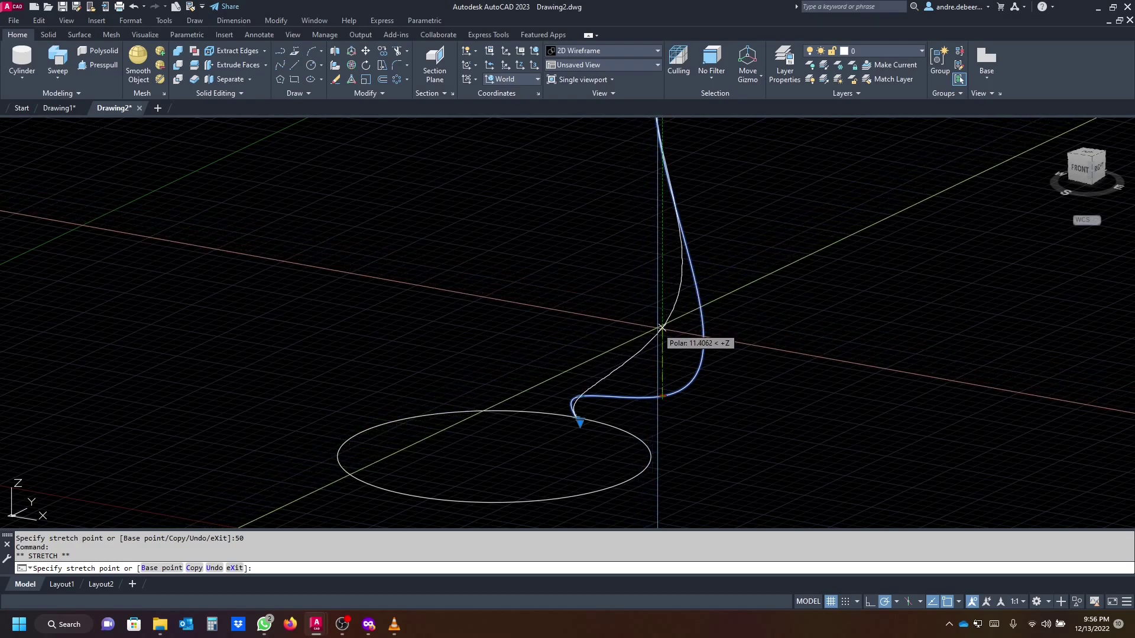
{"action": "type", "text": "25"}
{"action": "key", "text": "Return"}
{"action": "scroll", "coordinate": [715, 425], "scroll_direction": "down", "scroll_amount": 5}
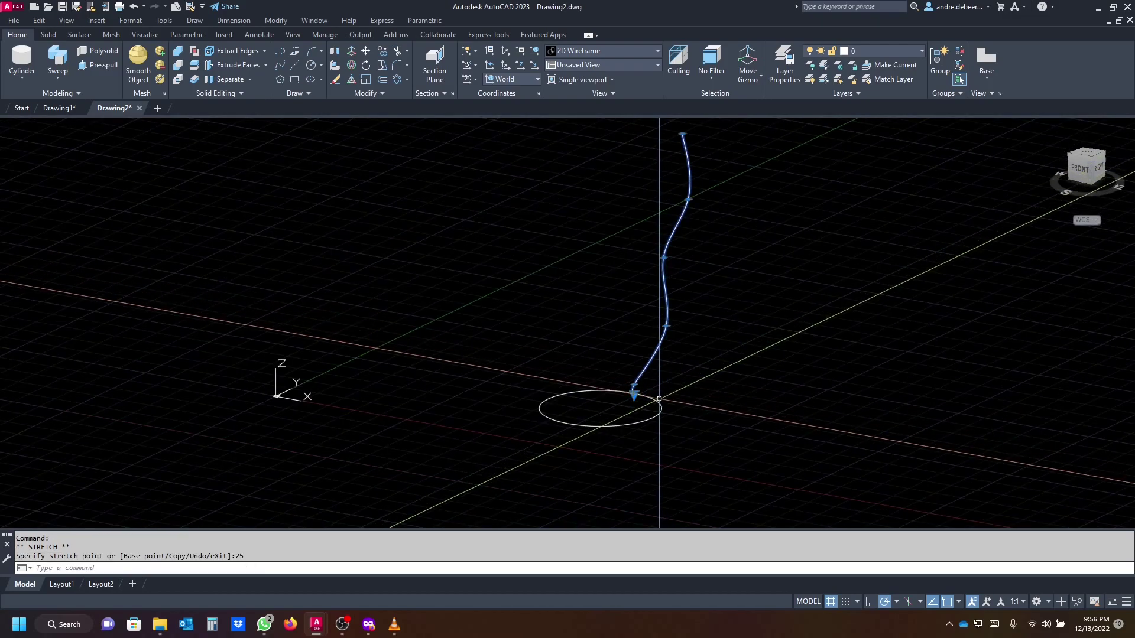
{"action": "middle_click_drag", "start_coordinate": [715, 425], "coordinate": [766, 461], "text": "shift"}
{"action": "key", "text": "Escape"}
{"action": "key", "text": "Escape"}
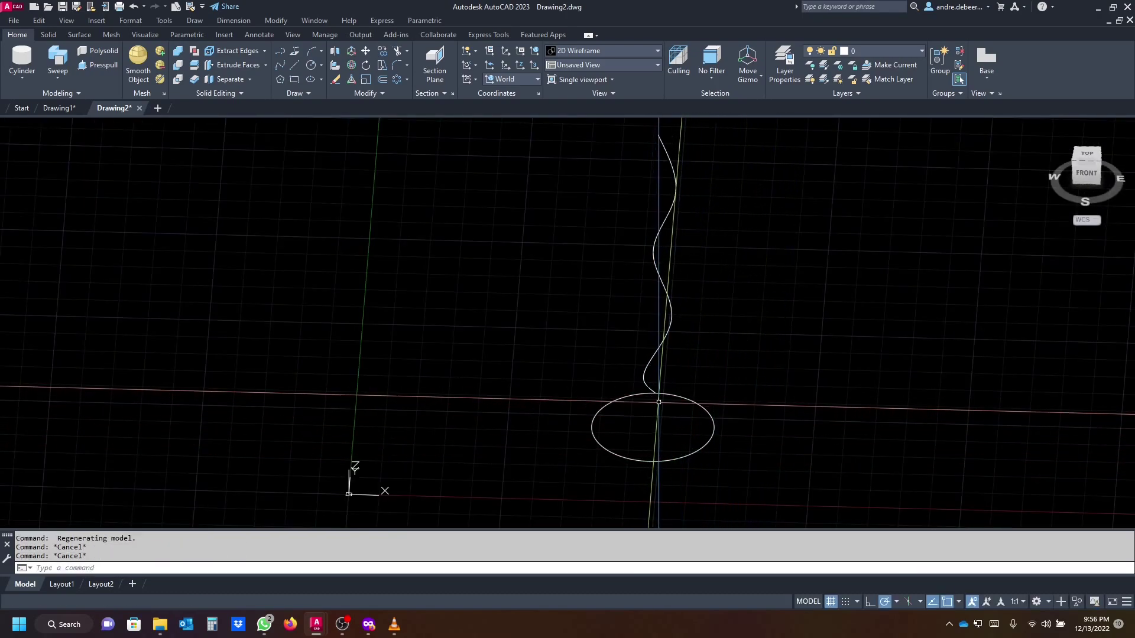
Draw a small profile circle with a radius of 1 beside the base circle, near the foot of the spline.
{"action": "middle_click_drag", "start_coordinate": [680, 284], "coordinate": [653, 296], "text": "shift"}
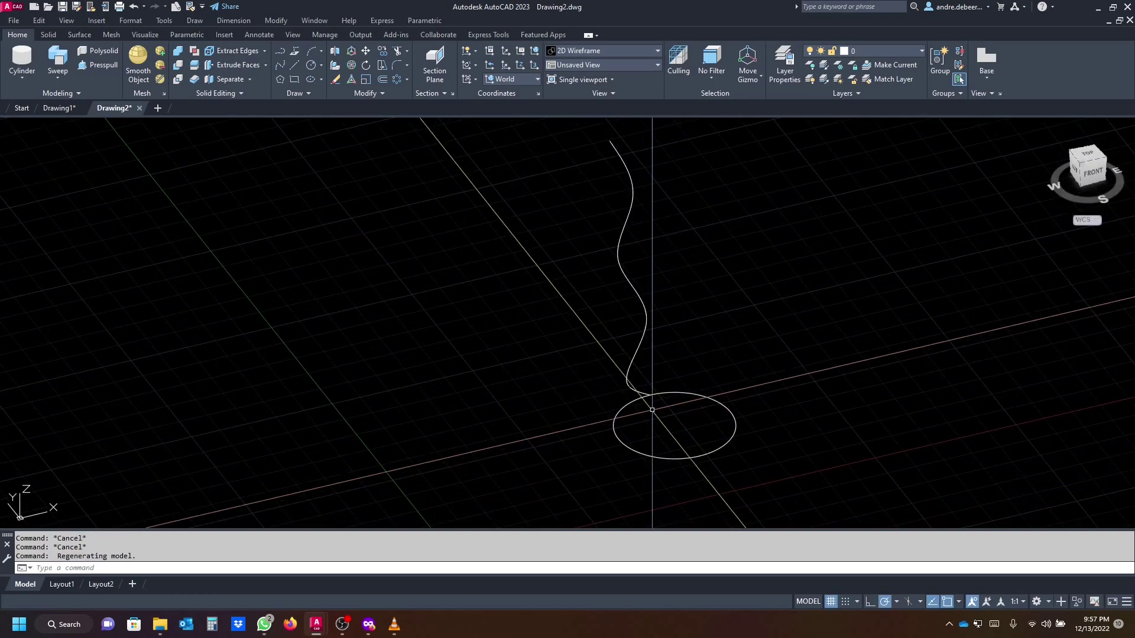
{"action": "scroll", "coordinate": [621, 390], "scroll_direction": "up", "scroll_amount": 6}
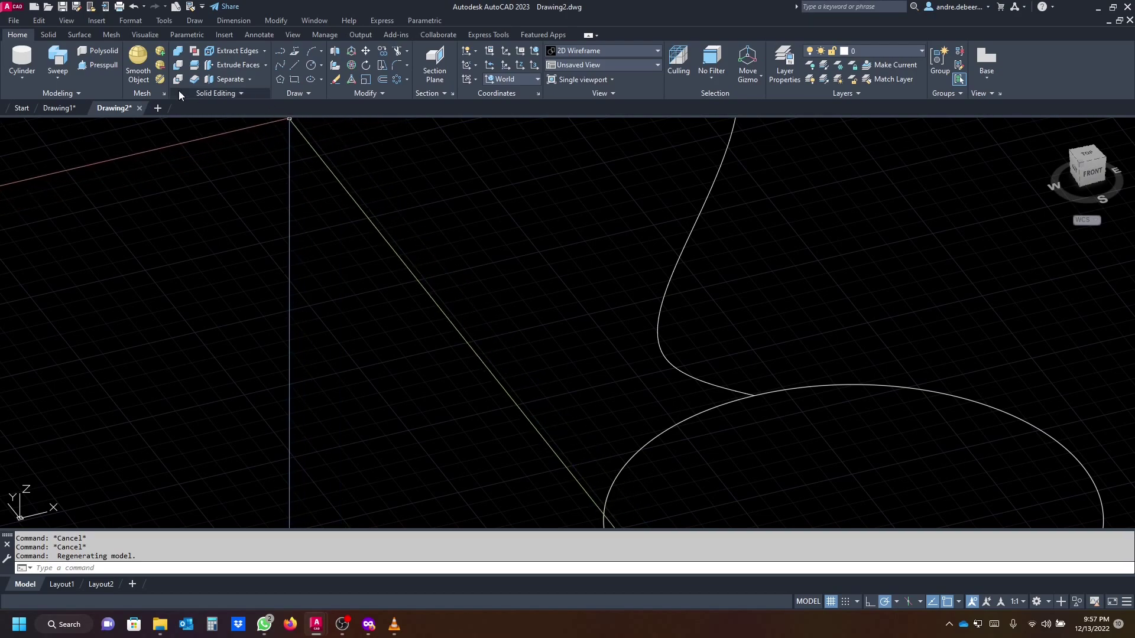
{"action": "left_click", "coordinate": [314, 63]}
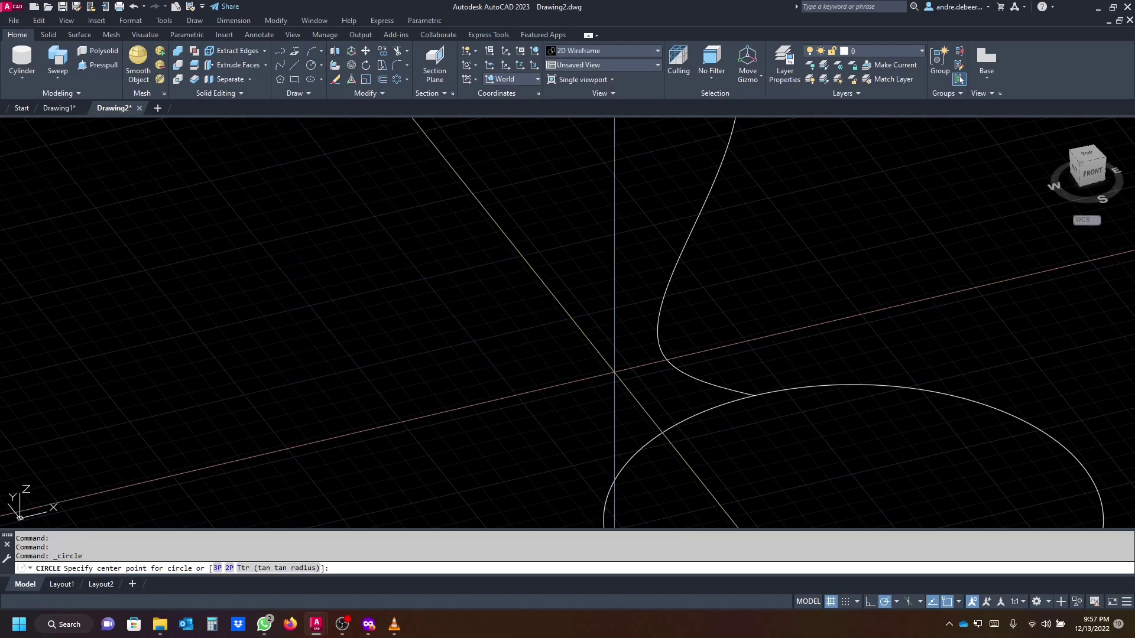
{"action": "left_click", "coordinate": [575, 397]}
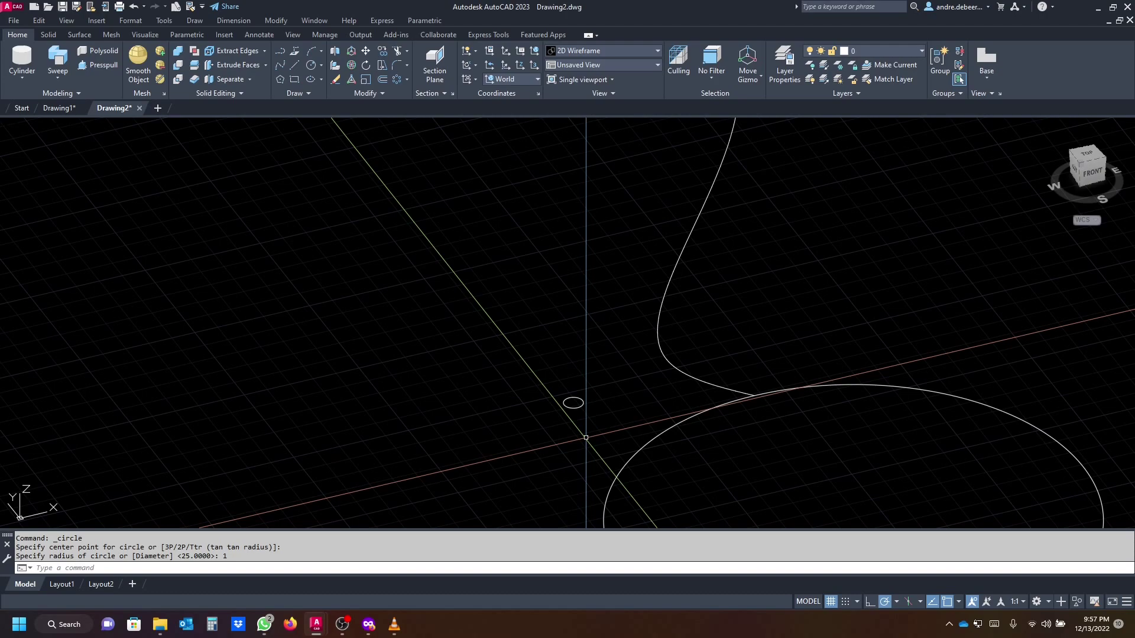
Resize the small profile circle beside the base circle to a radius of 0.5 and deselect it.
{"action": "middle_click_drag", "start_coordinate": [587, 434], "coordinate": [569, 391]}
{"action": "scroll", "coordinate": [568, 364], "scroll_direction": "up", "scroll_amount": 3}
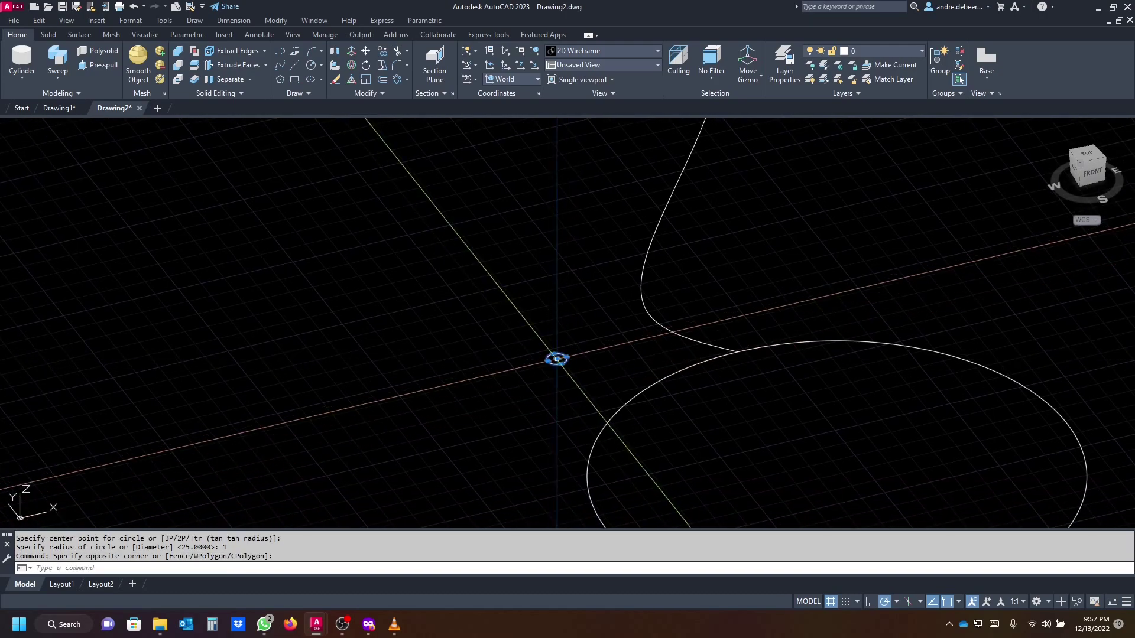
{"action": "left_click", "coordinate": [535, 378]}
{"action": "left_click", "coordinate": [572, 358]}
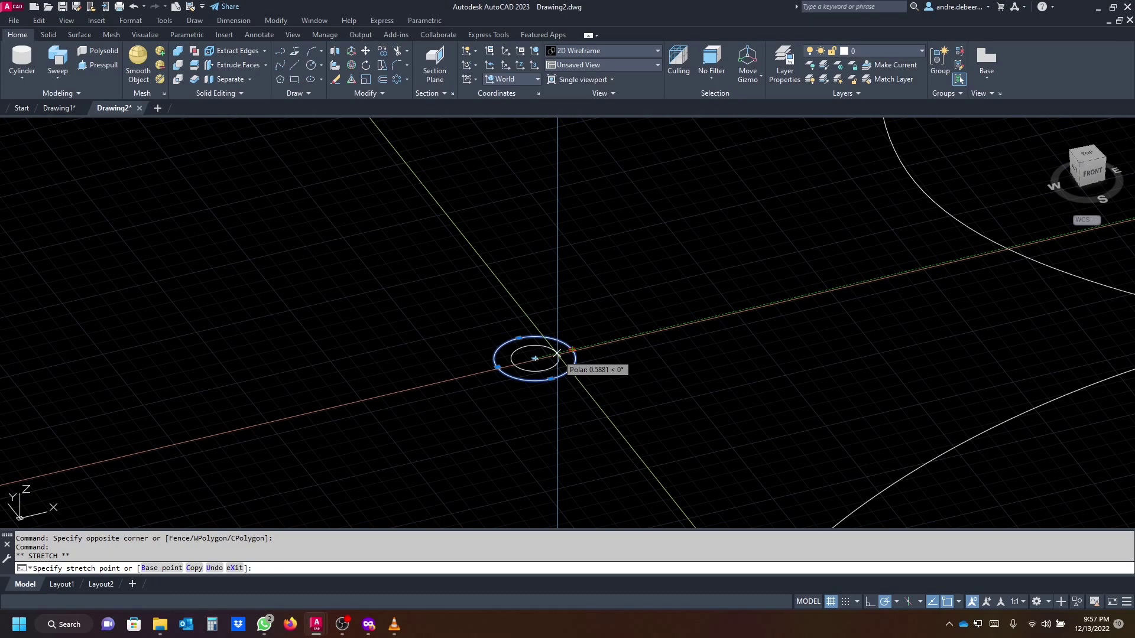
{"action": "type", "text": "0.5"}
{"action": "key", "text": "Return"}
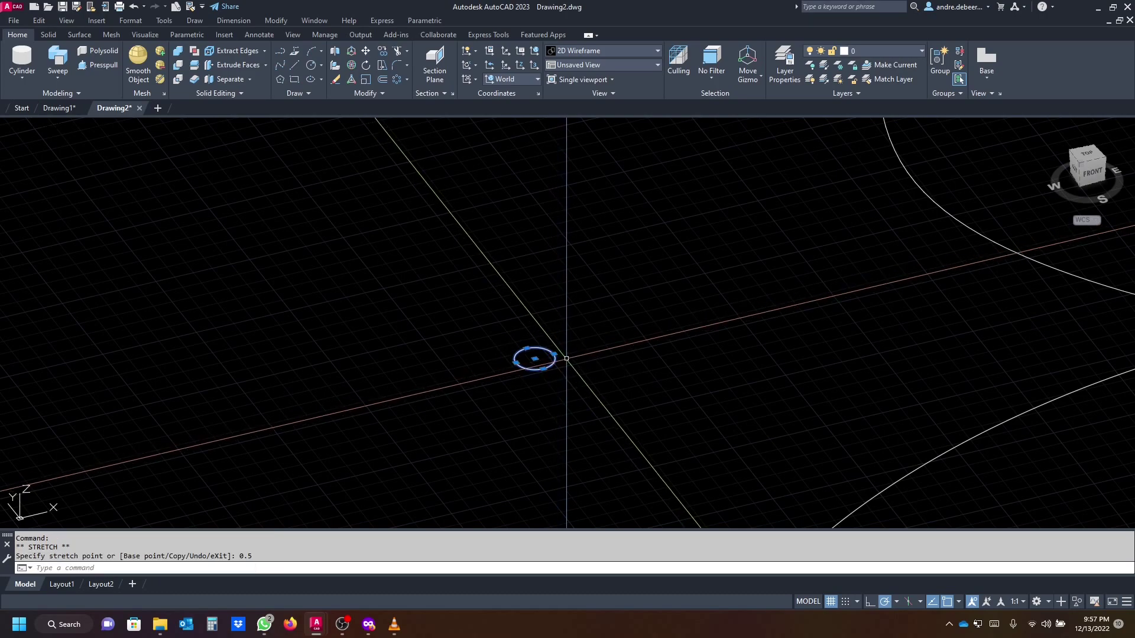
{"action": "key", "text": "Escape"}
{"action": "scroll", "coordinate": [638, 369], "scroll_direction": "down", "scroll_amount": 5}
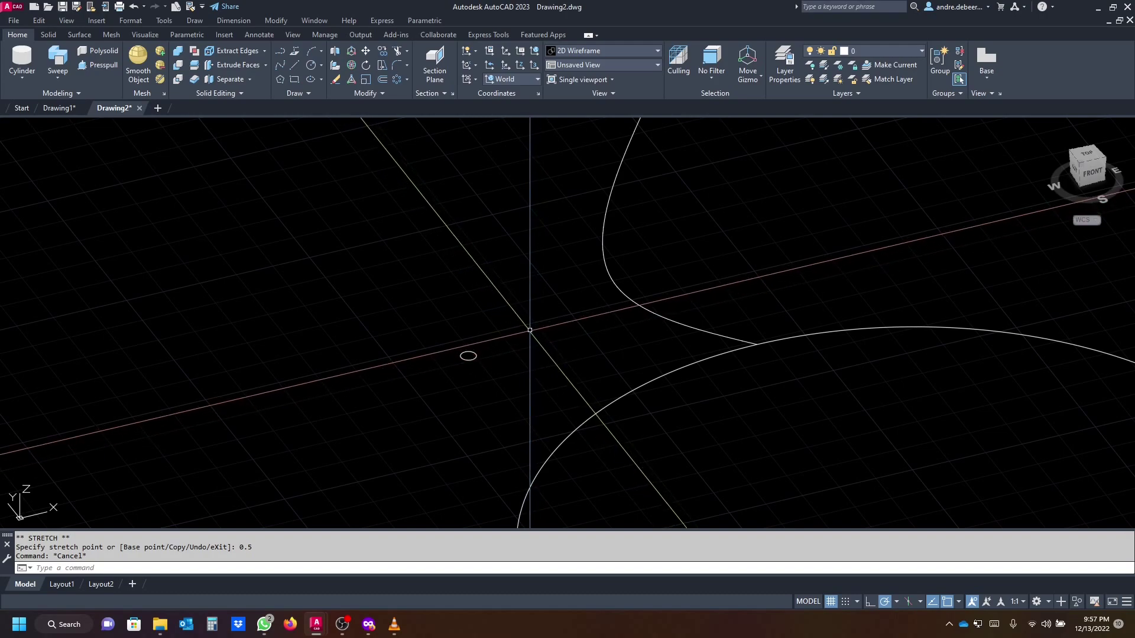
Sweep the small profile circle along the wavy spline as a solid tube.
{"action": "scroll", "coordinate": [308, 205], "scroll_direction": "down", "scroll_amount": 2}
{"action": "middle_click_drag", "start_coordinate": [308, 205], "coordinate": [268, 217]}
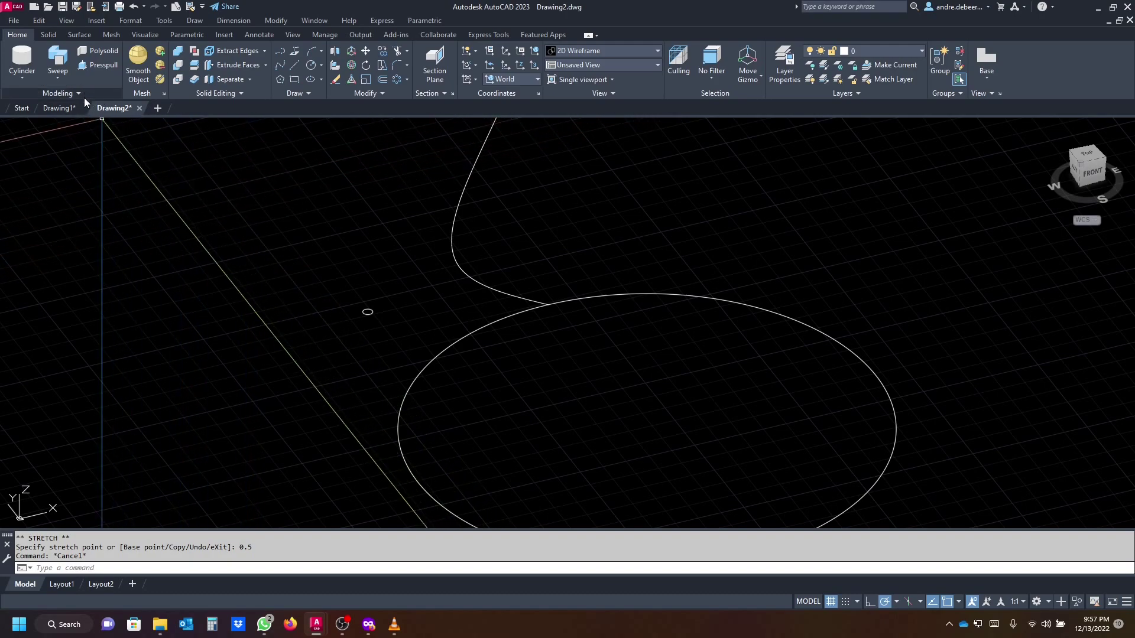
{"action": "left_click", "coordinate": [59, 79]}
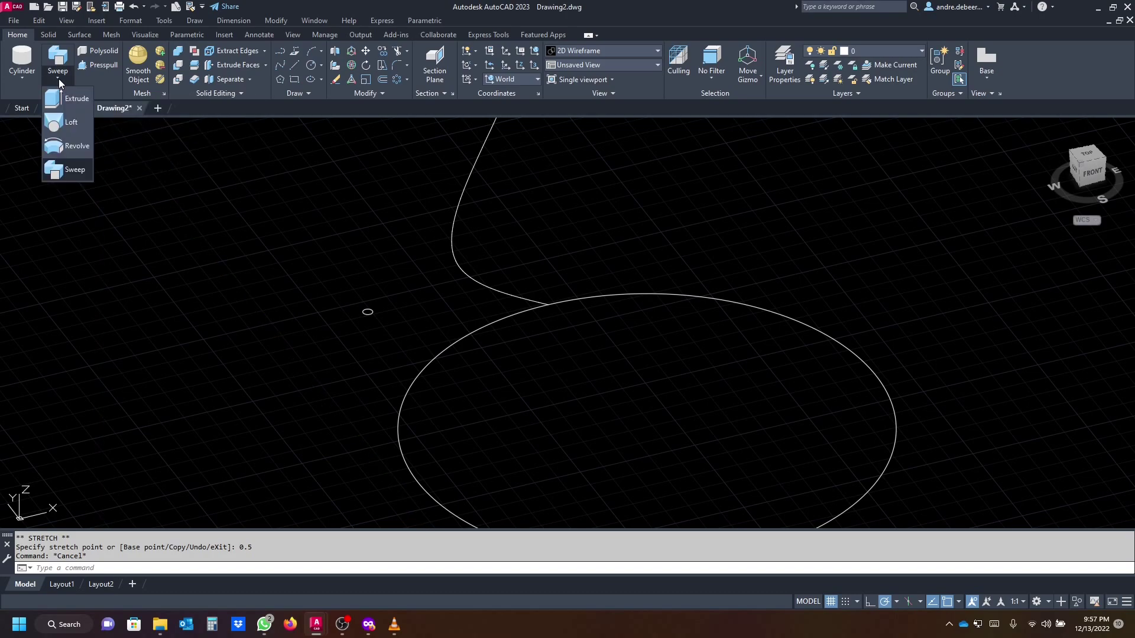
{"action": "left_click", "coordinate": [69, 169]}
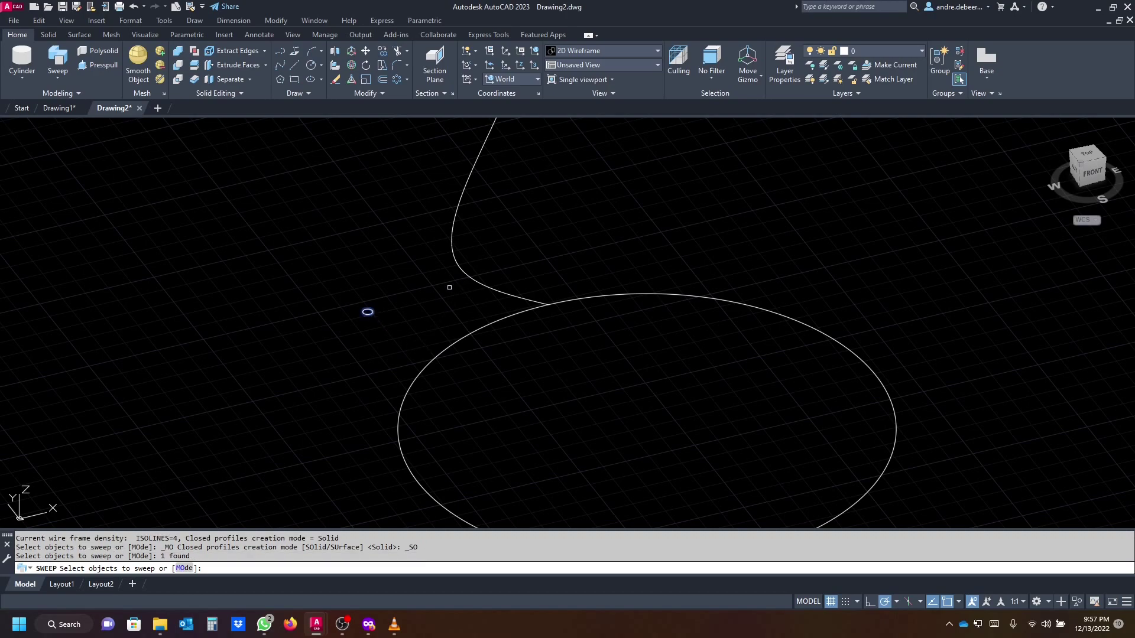
{"action": "key", "text": "Return"}
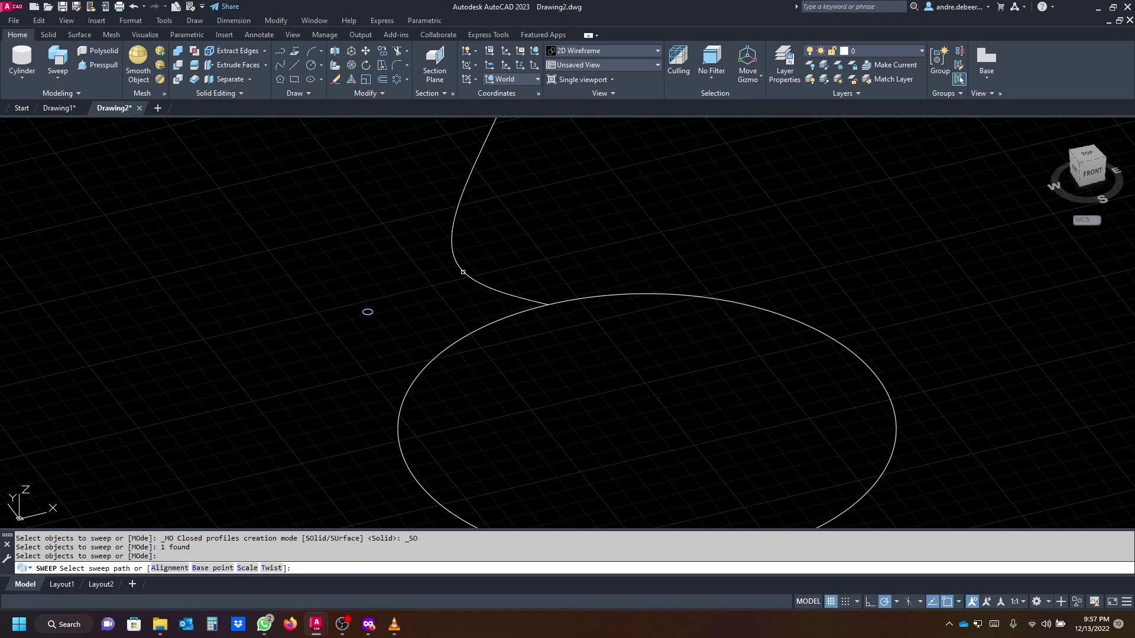
{"action": "left_click", "coordinate": [463, 272]}
{"action": "middle_click_drag", "start_coordinate": [545, 299], "coordinate": [568, 334]}
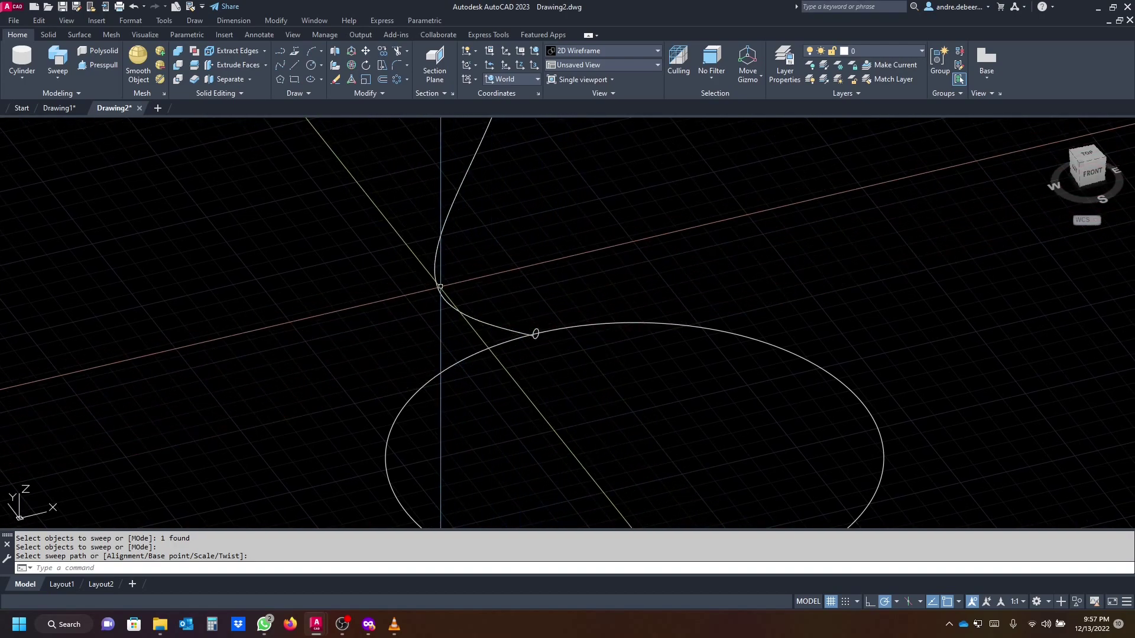
Switch the visual style to Realistic to display the swept tube as a shaded solid.
{"action": "scroll", "coordinate": [444, 429], "scroll_direction": "down", "scroll_amount": 2}
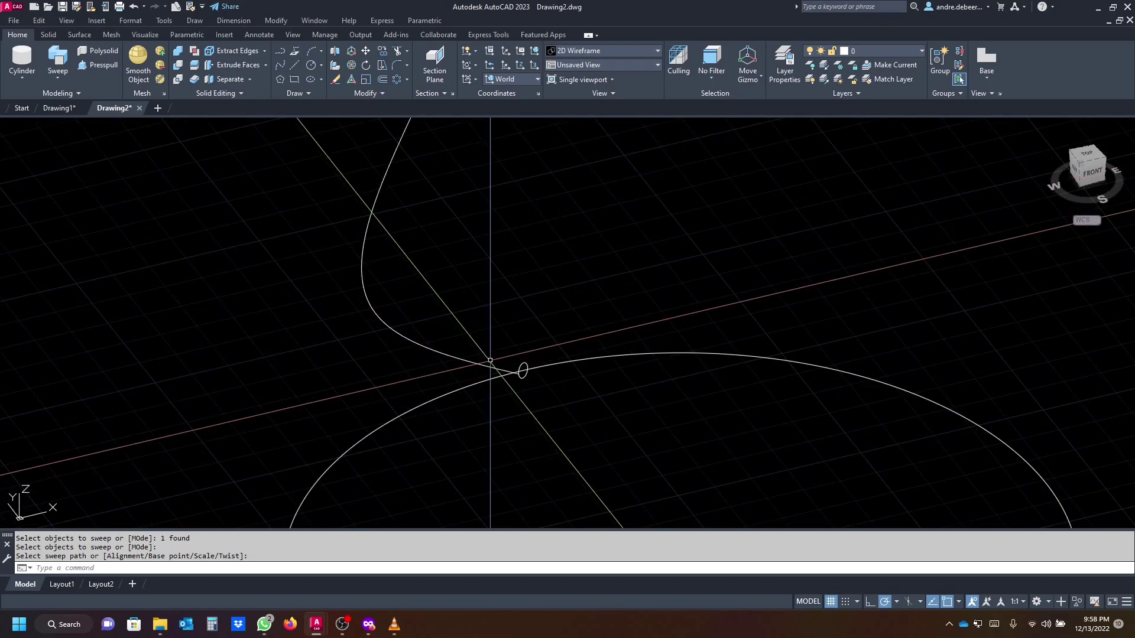
{"action": "left_click", "coordinate": [602, 52]}
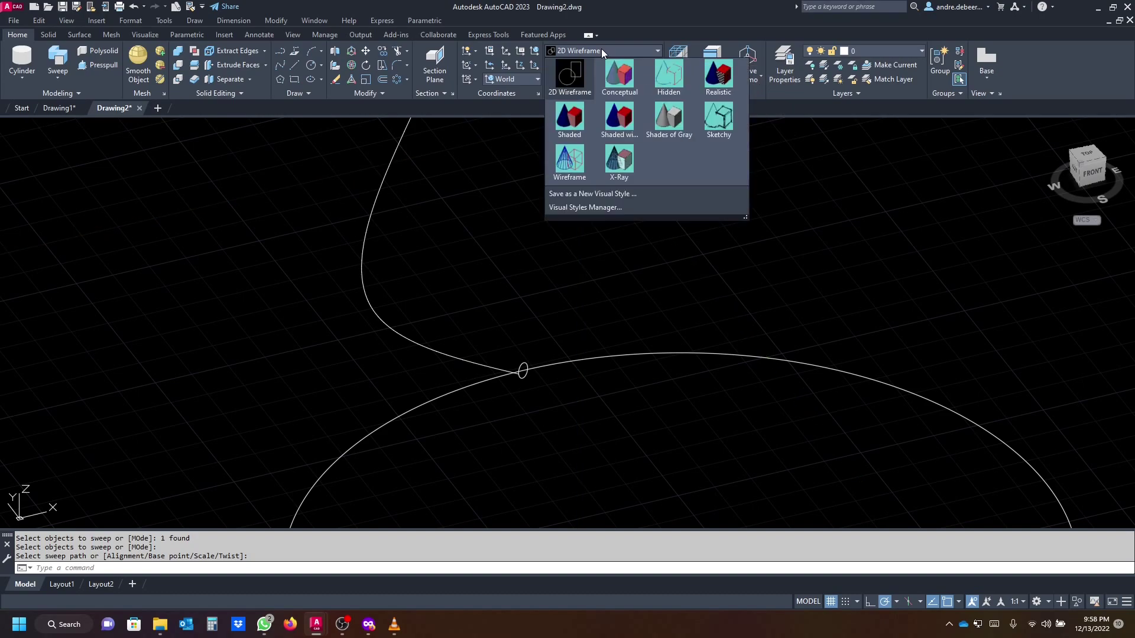
{"action": "left_click", "coordinate": [718, 76]}
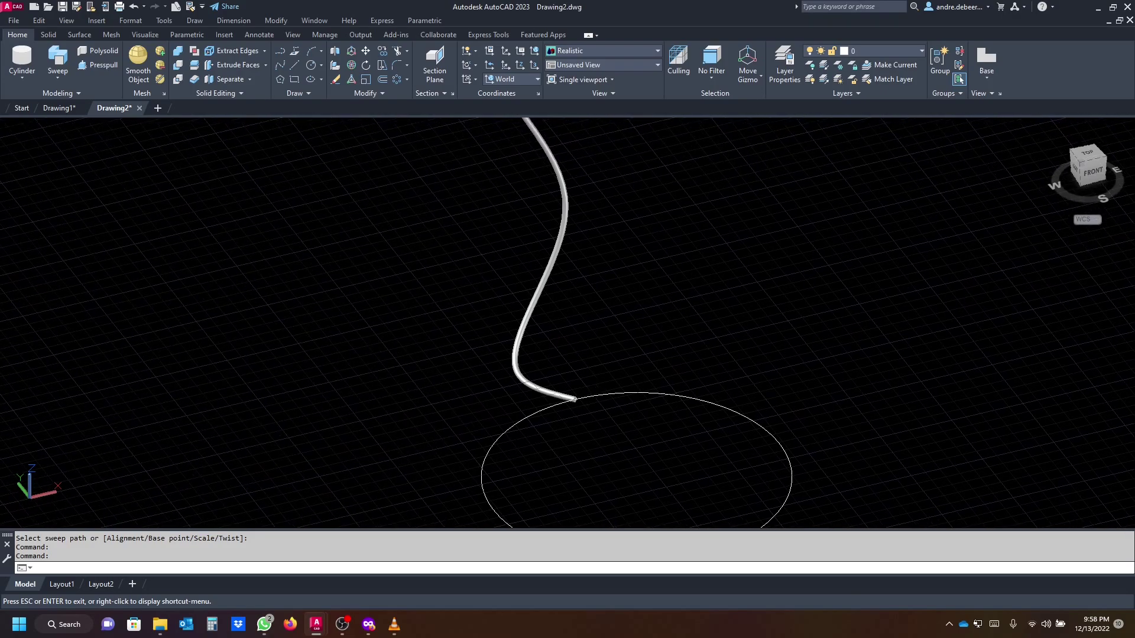
{"action": "scroll", "coordinate": [570, 406], "scroll_direction": "up", "scroll_amount": 3}
Mirror the swept tube about a line from its foot toward the base circle's centre, keeping the original.
{"action": "left_click", "coordinate": [501, 313]}
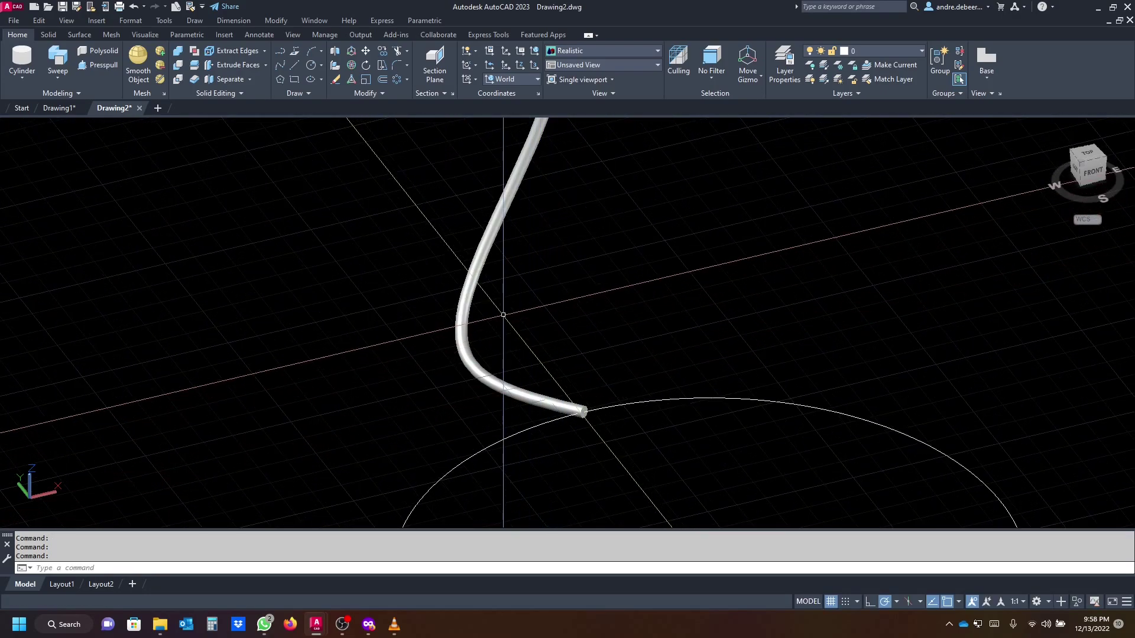
{"action": "left_click", "coordinate": [446, 286]}
{"action": "middle_click_drag", "start_coordinate": [347, 281], "coordinate": [307, 129], "text": "shift"}
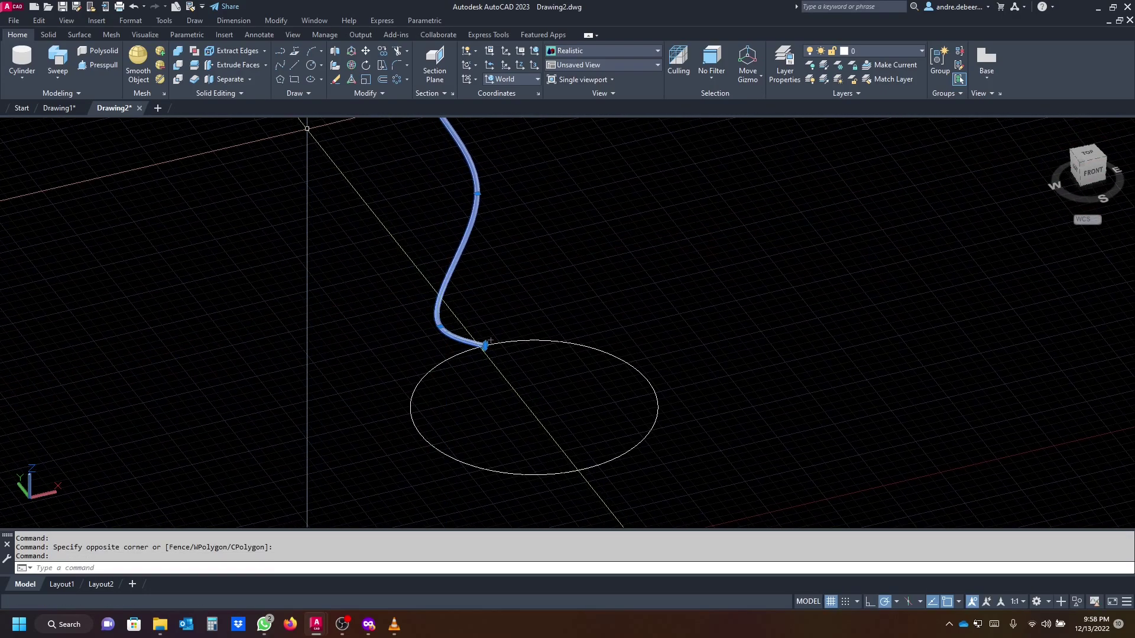
{"action": "left_click", "coordinate": [365, 95]}
{"action": "left_click", "coordinate": [397, 115]}
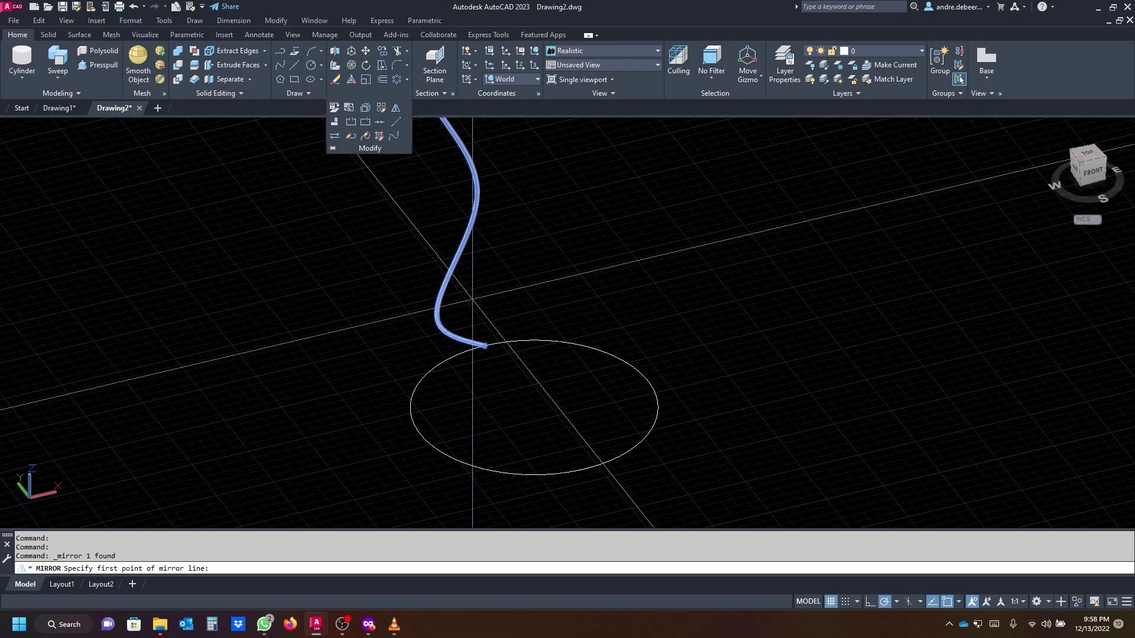
{"action": "scroll", "coordinate": [493, 379], "scroll_direction": "up", "scroll_amount": 3}
{"action": "left_click", "coordinate": [475, 314]}
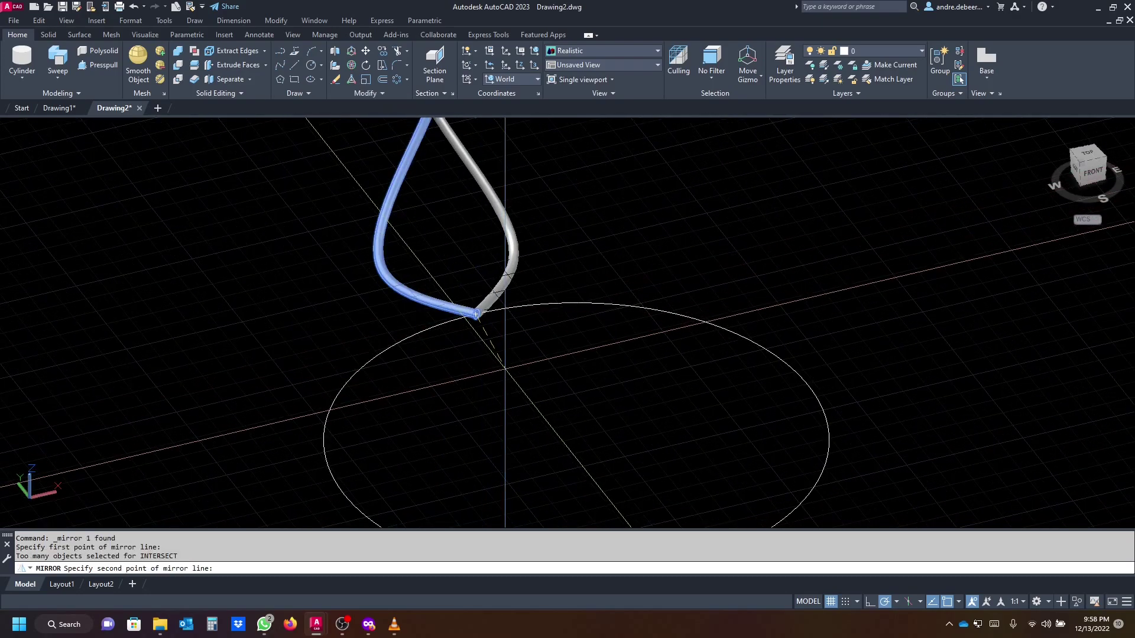
{"action": "left_click", "coordinate": [521, 374]}
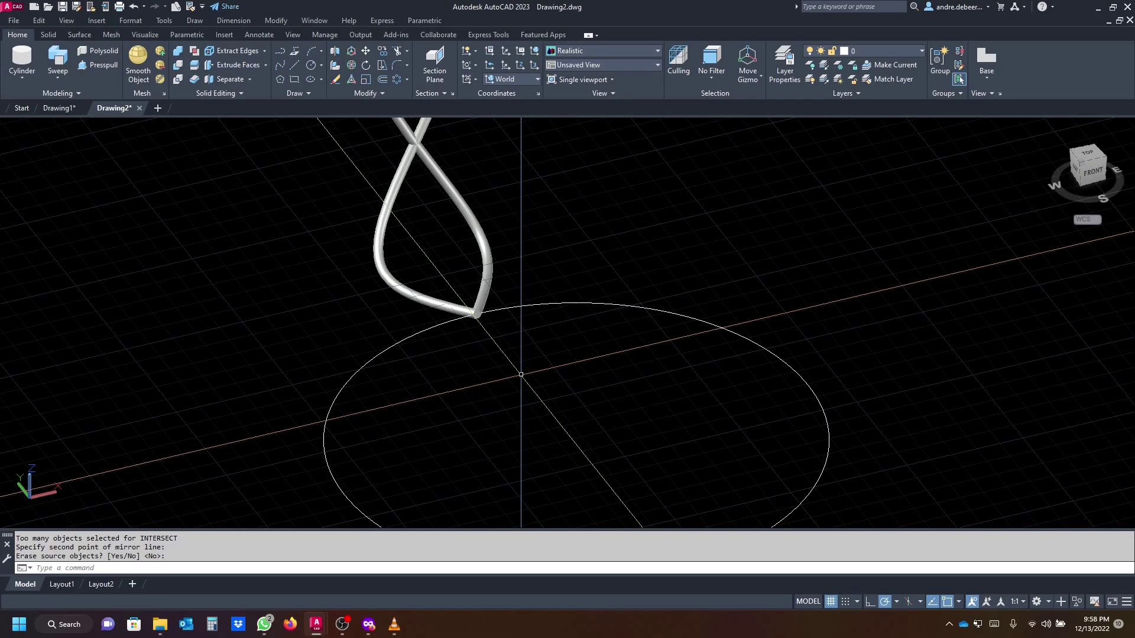
{"action": "key", "text": "Return"}
{"action": "scroll", "coordinate": [601, 258], "scroll_direction": "down", "scroll_amount": 4}
{"action": "middle_click_drag", "start_coordinate": [597, 302], "coordinate": [591, 411]}
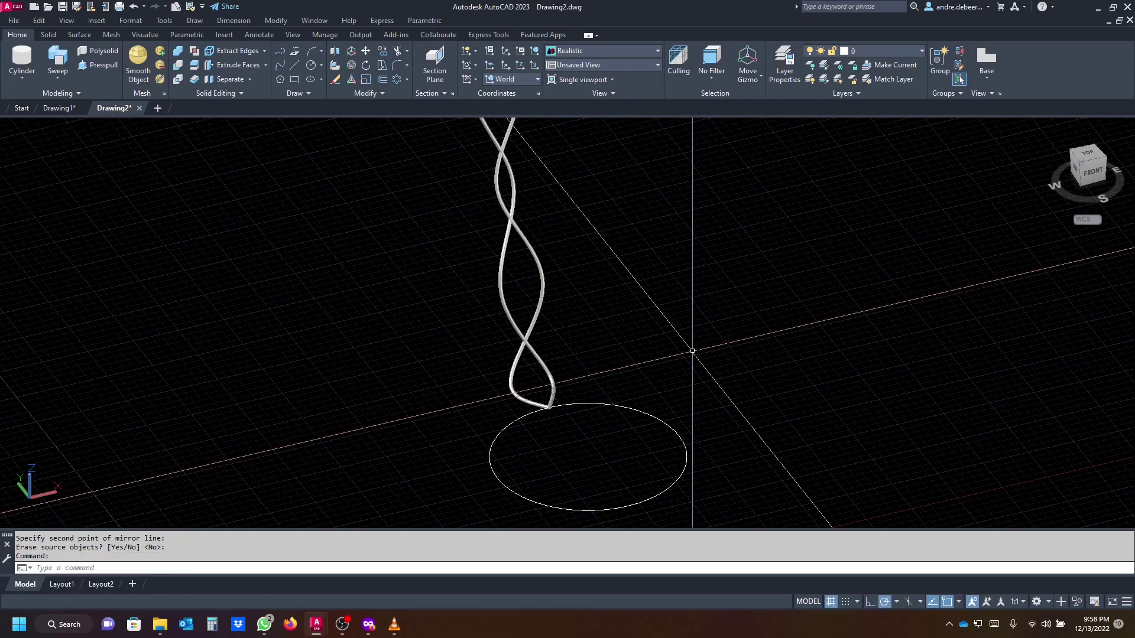
Inspect the mirrored pair of tubes, compare it with the finished lattice bowl in Drawing1, and return to Drawing2.
{"action": "middle_click_drag", "start_coordinate": [584, 288], "coordinate": [691, 329], "text": "shift"}
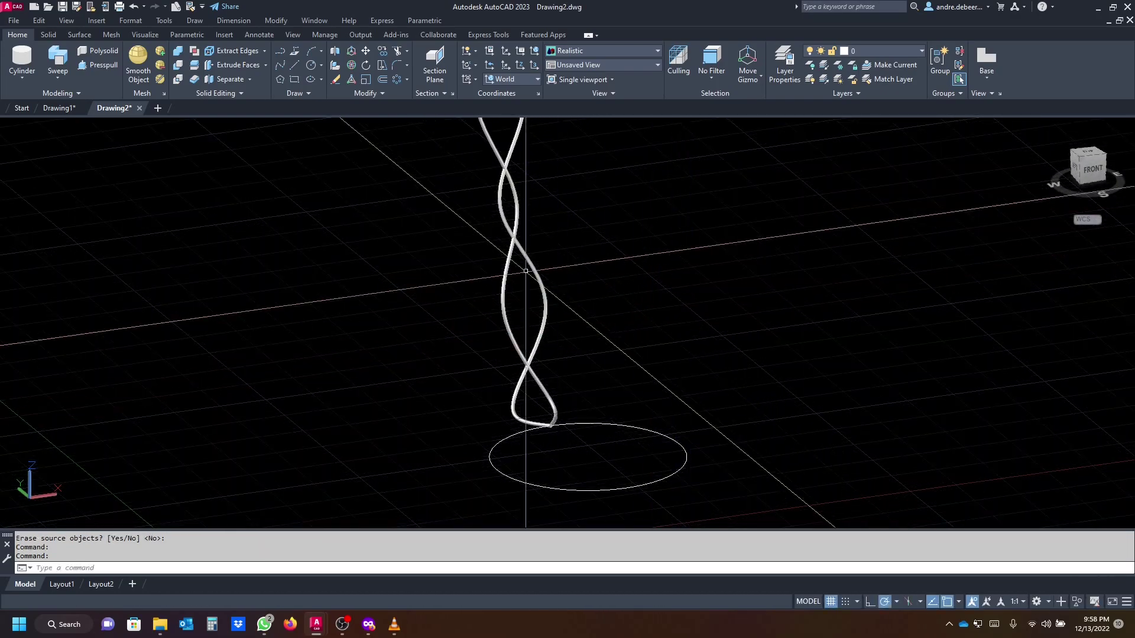
{"action": "middle_click_drag", "start_coordinate": [633, 304], "coordinate": [636, 340], "text": "shift"}
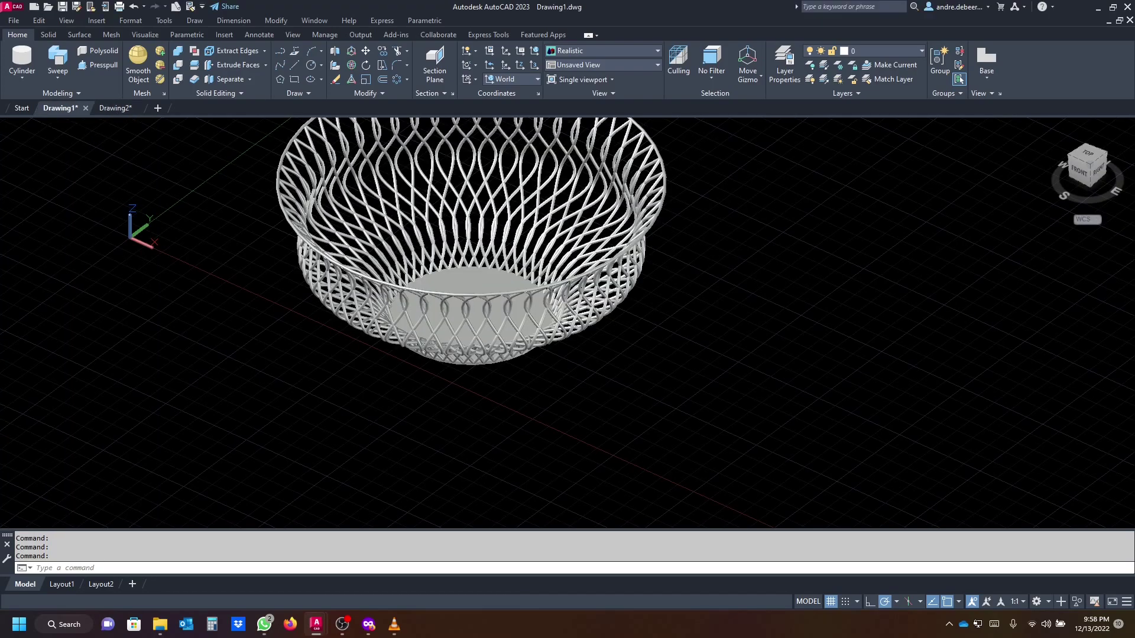
{"action": "middle_click_drag", "start_coordinate": [565, 413], "coordinate": [536, 451], "text": "shift"}
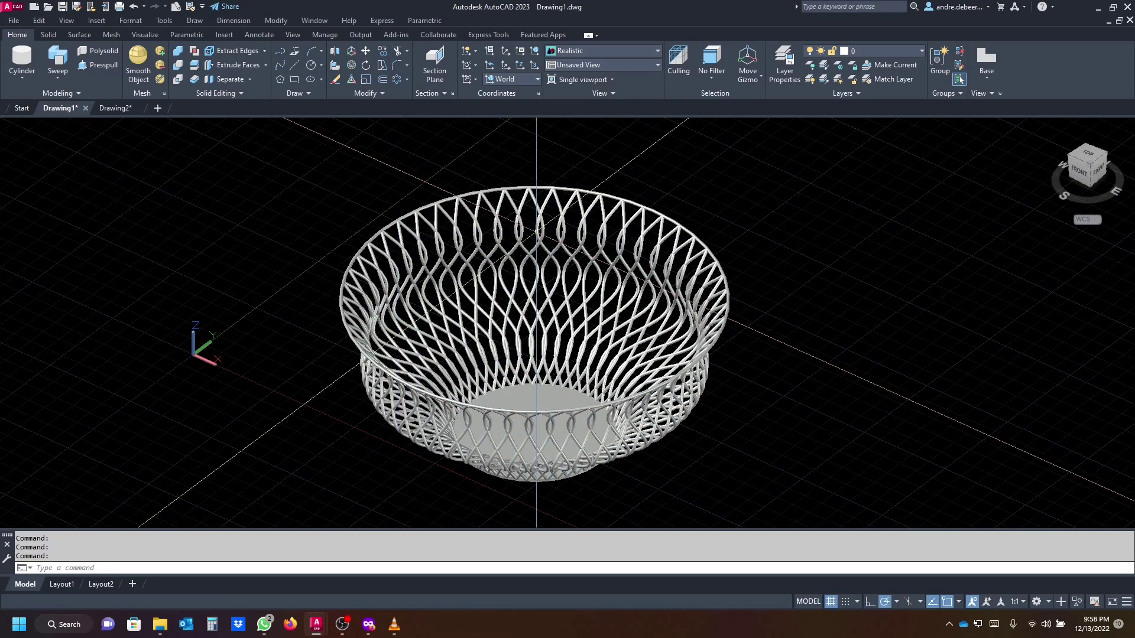
{"action": "left_click", "coordinate": [123, 110]}
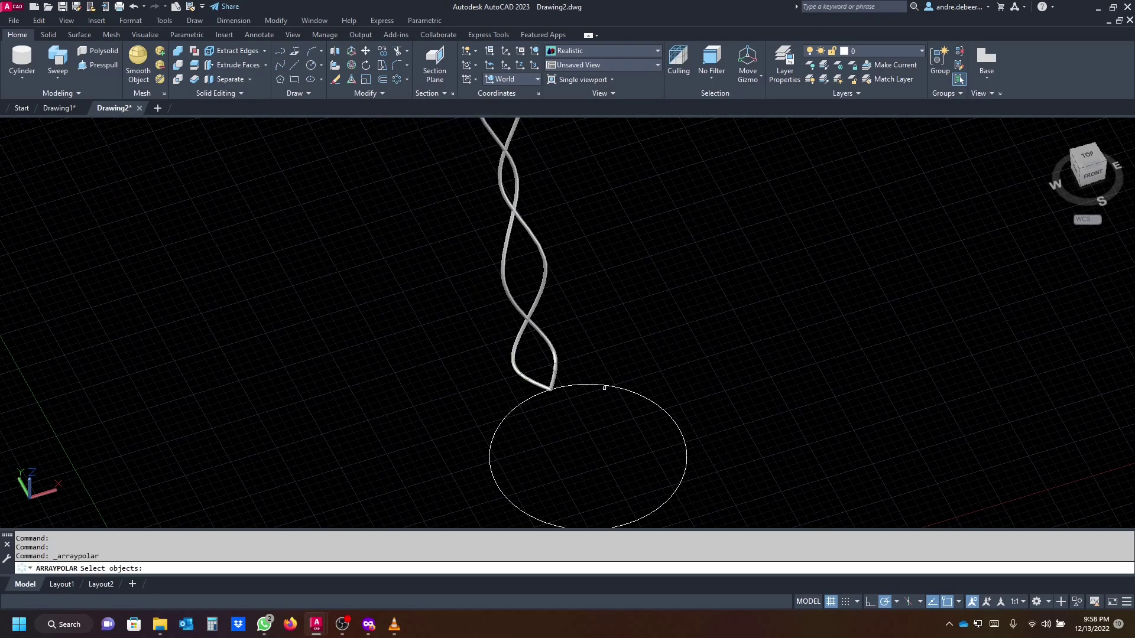
Polar-array the mirrored tube around the base circle's centre, first with 25 items, and raise the count to 35.
{"action": "middle_click_drag", "start_coordinate": [604, 388], "coordinate": [529, 318]}
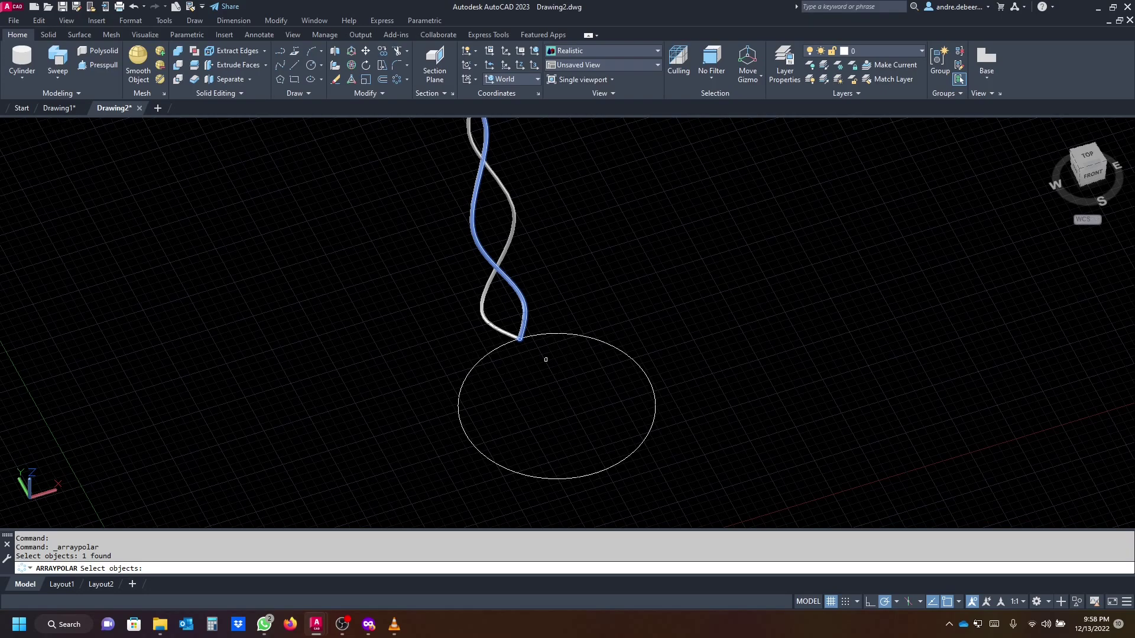
{"action": "key", "text": "Return"}
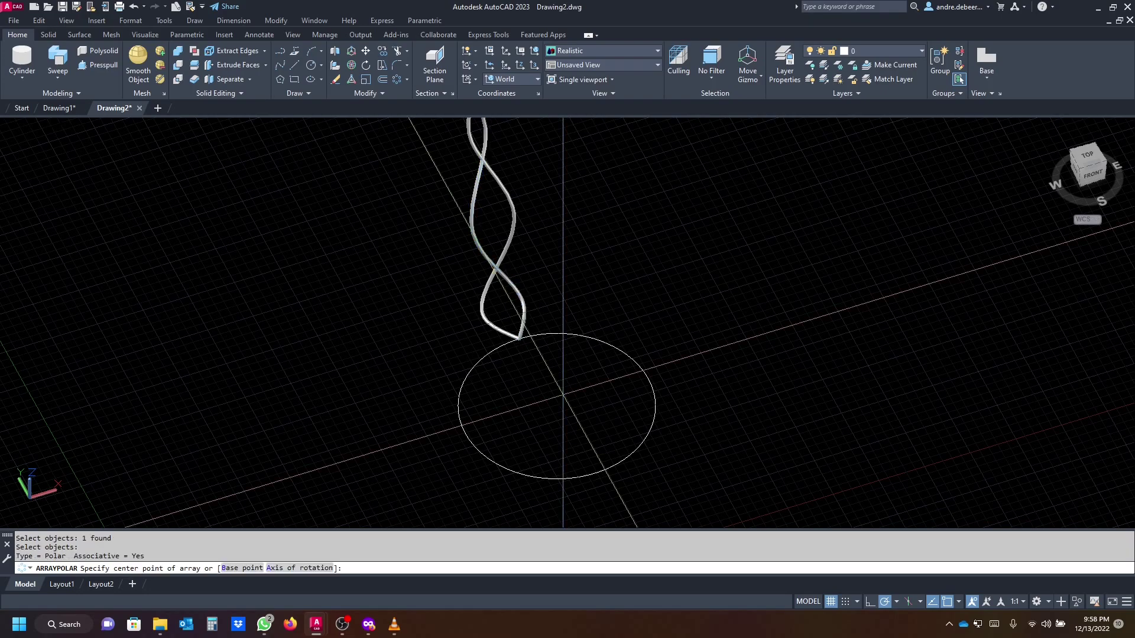
{"action": "left_click", "coordinate": [557, 407]}
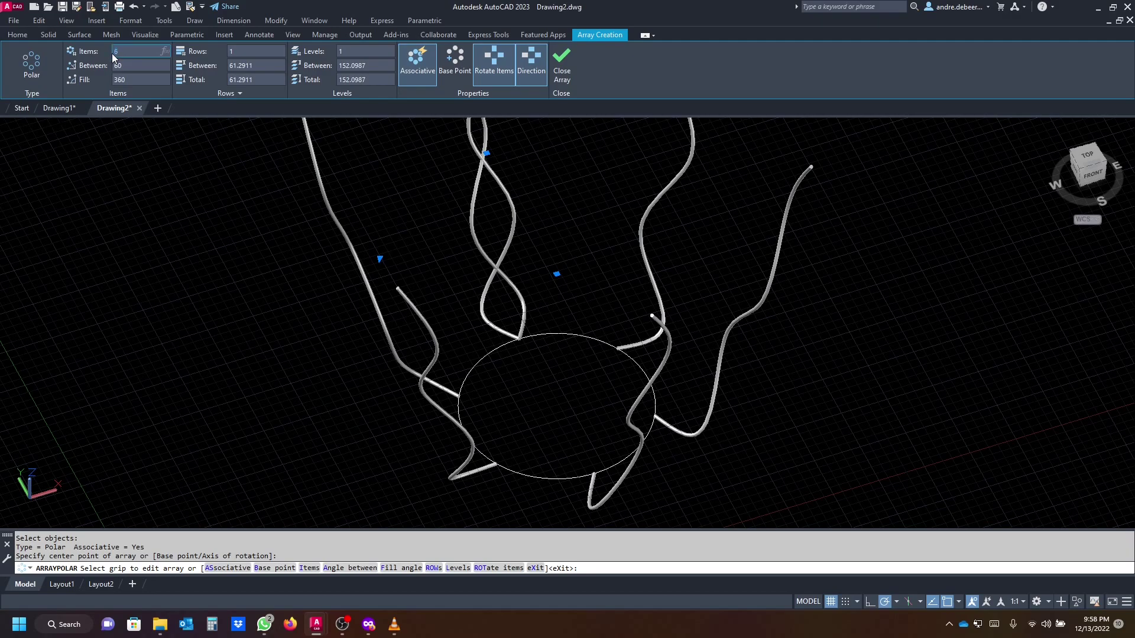
{"action": "type", "text": "25"}
{"action": "key", "text": "Return"}
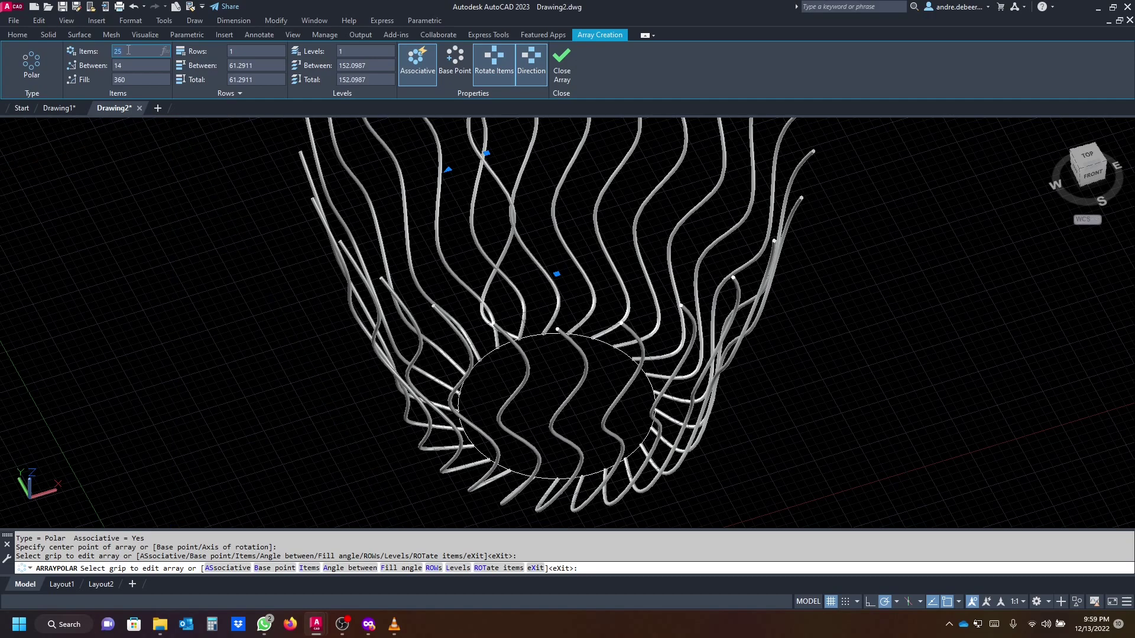
{"action": "key", "text": "Return"}
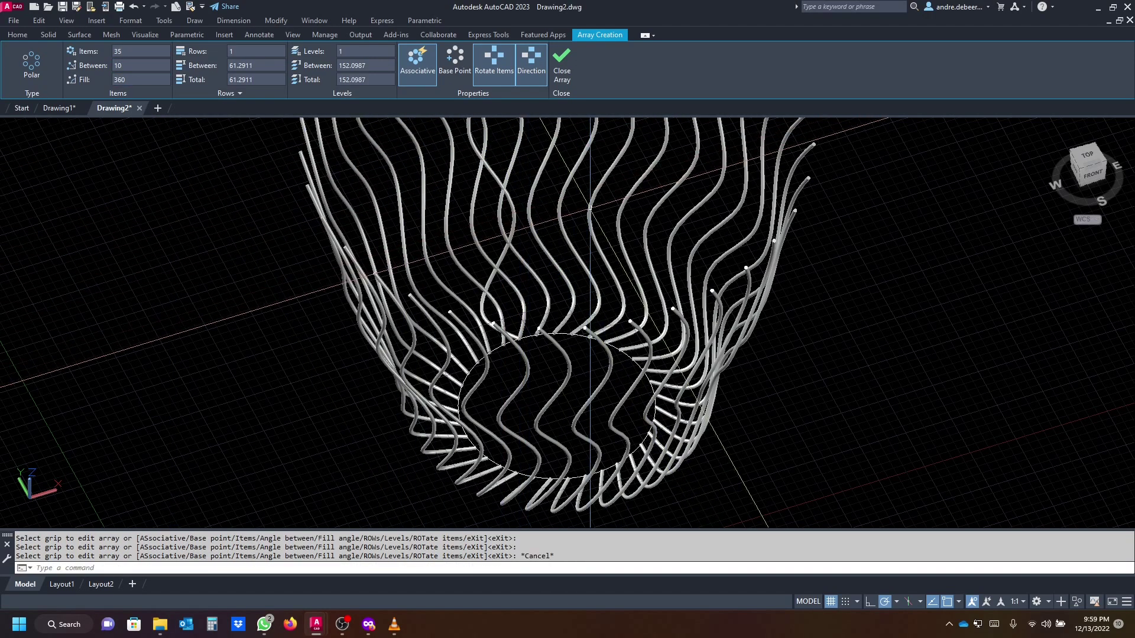
{"action": "key", "text": "Escape"}
Polar-array the original swept tube around the base circle's centre with 35 items so both sets cross as a lattice.
{"action": "middle_click_drag", "start_coordinate": [625, 335], "coordinate": [575, 339], "text": "shift"}
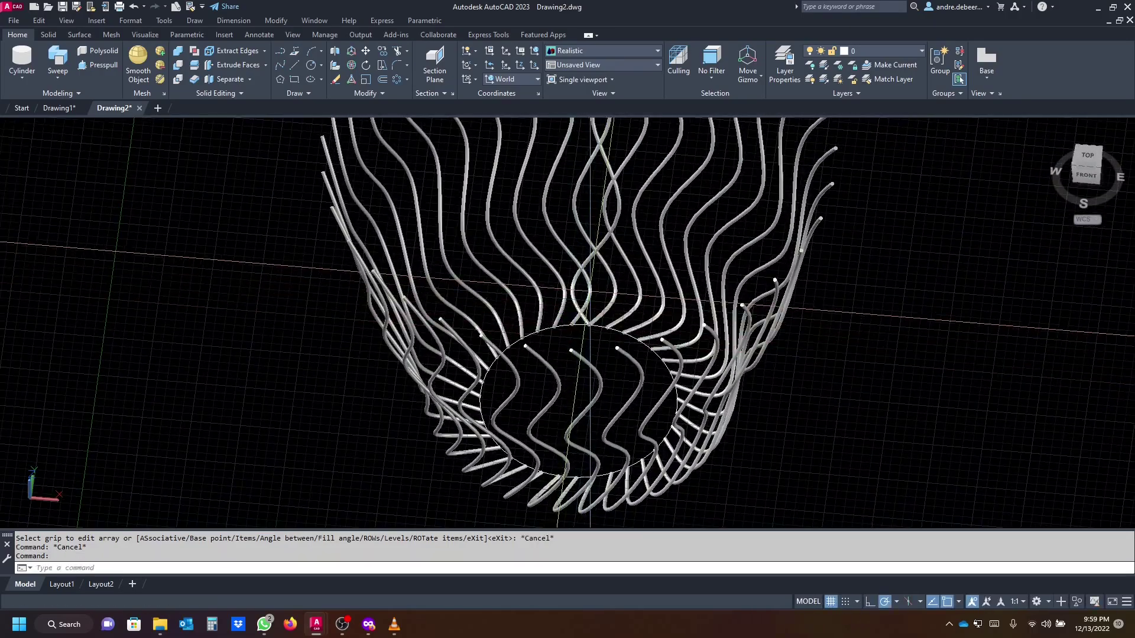
{"action": "scroll", "coordinate": [582, 284], "scroll_direction": "up", "scroll_amount": 5}
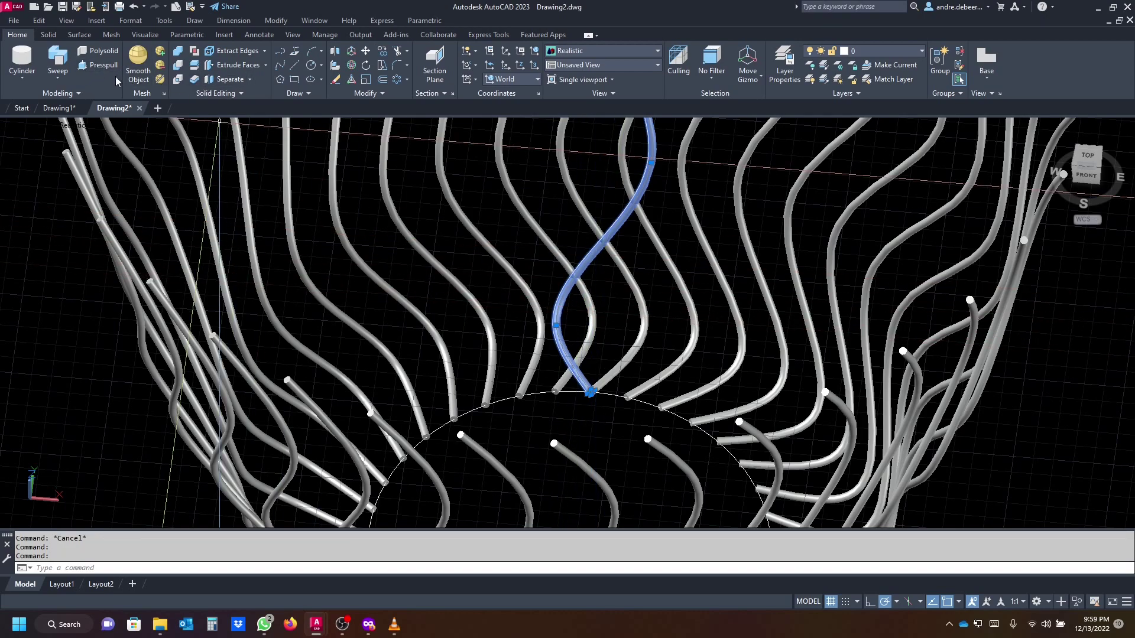
{"action": "left_click", "coordinate": [398, 82]}
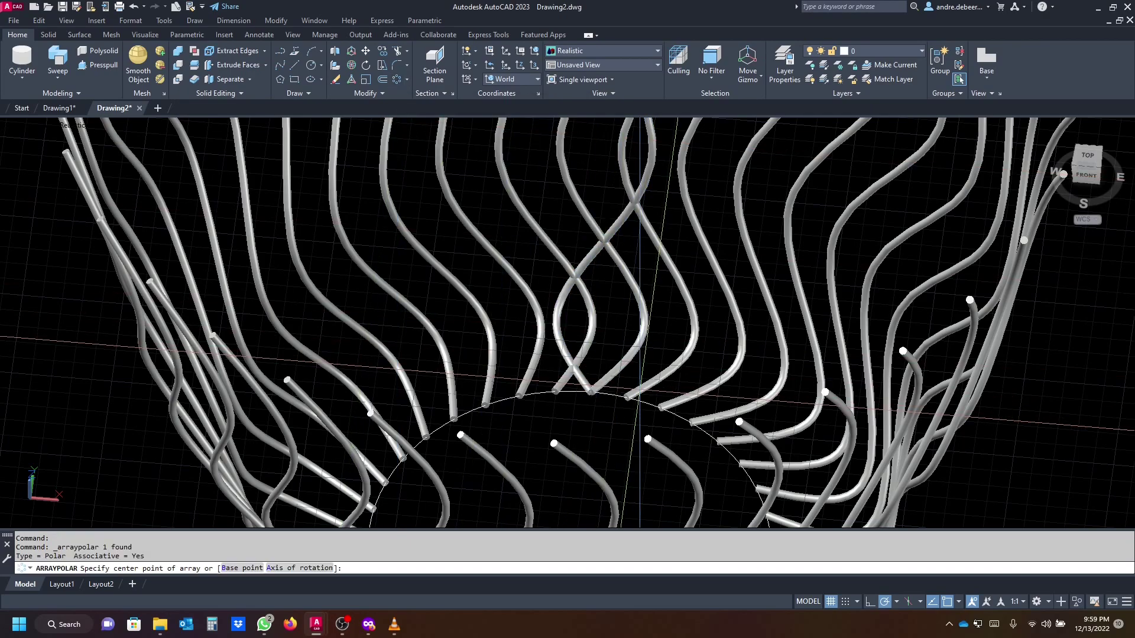
{"action": "middle_click_drag", "start_coordinate": [607, 368], "coordinate": [539, 160]}
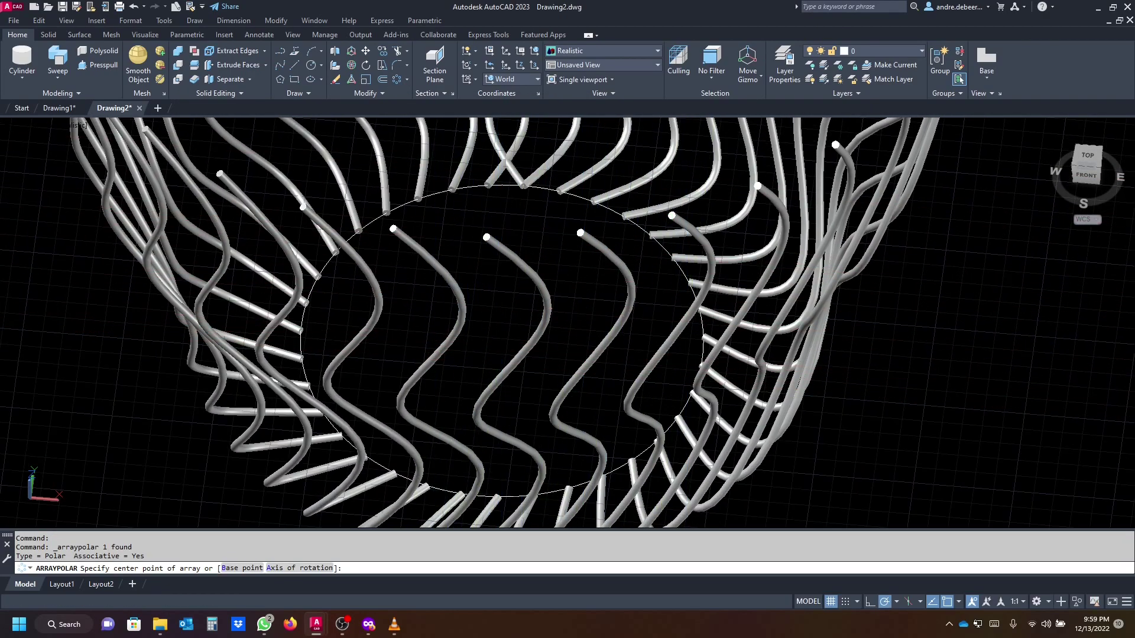
{"action": "left_click", "coordinate": [497, 342]}
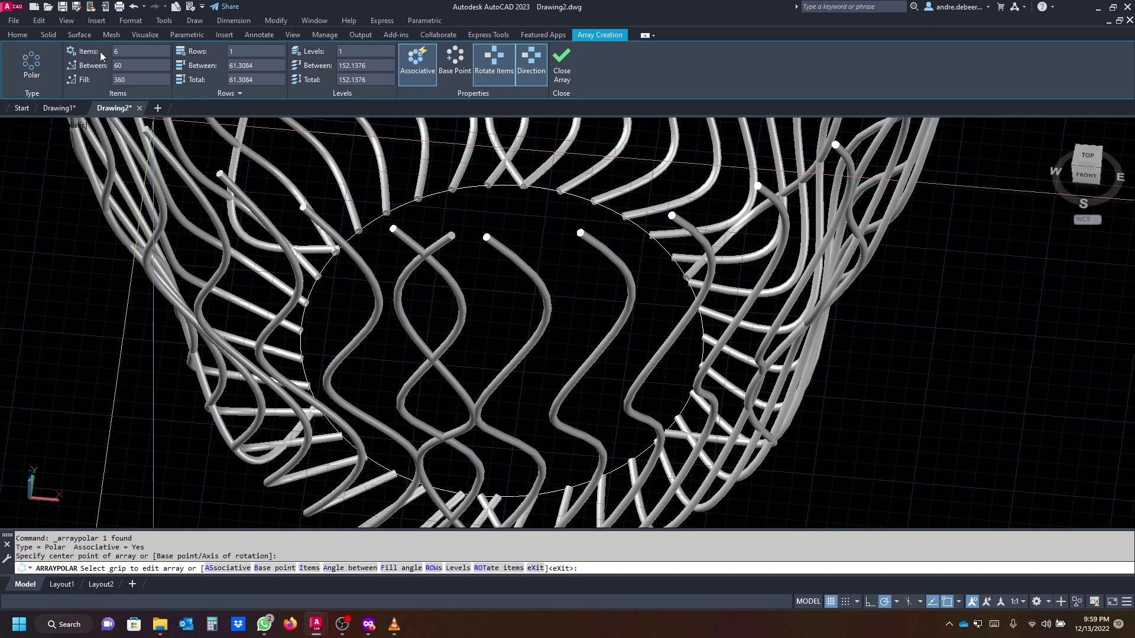
{"action": "left_click", "coordinate": [126, 51]}
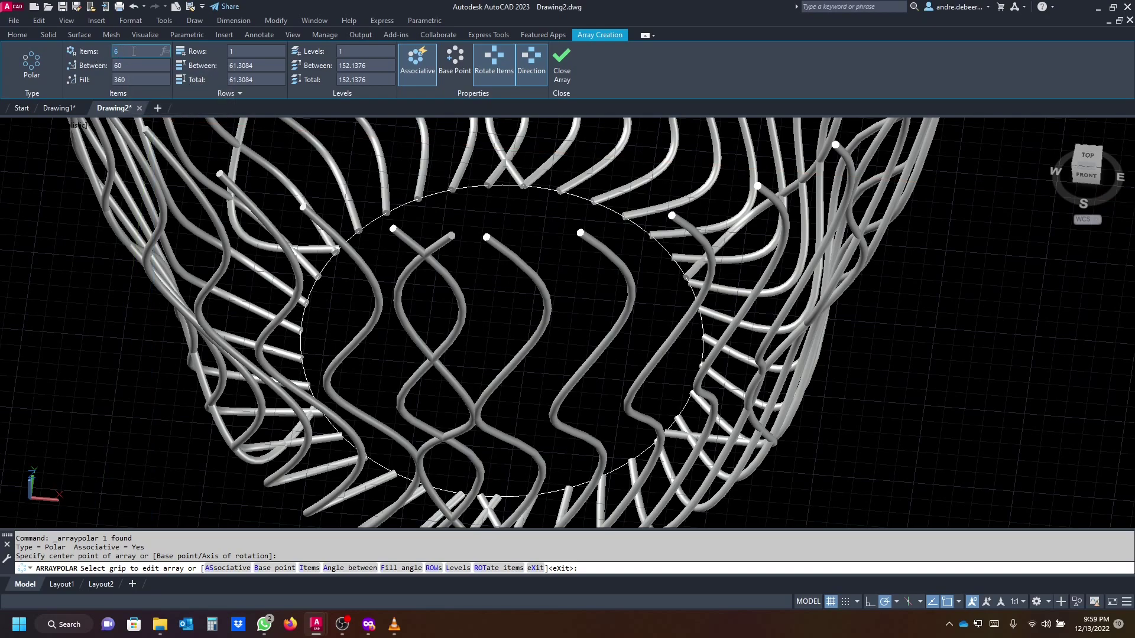
{"action": "type", "text": "35"}
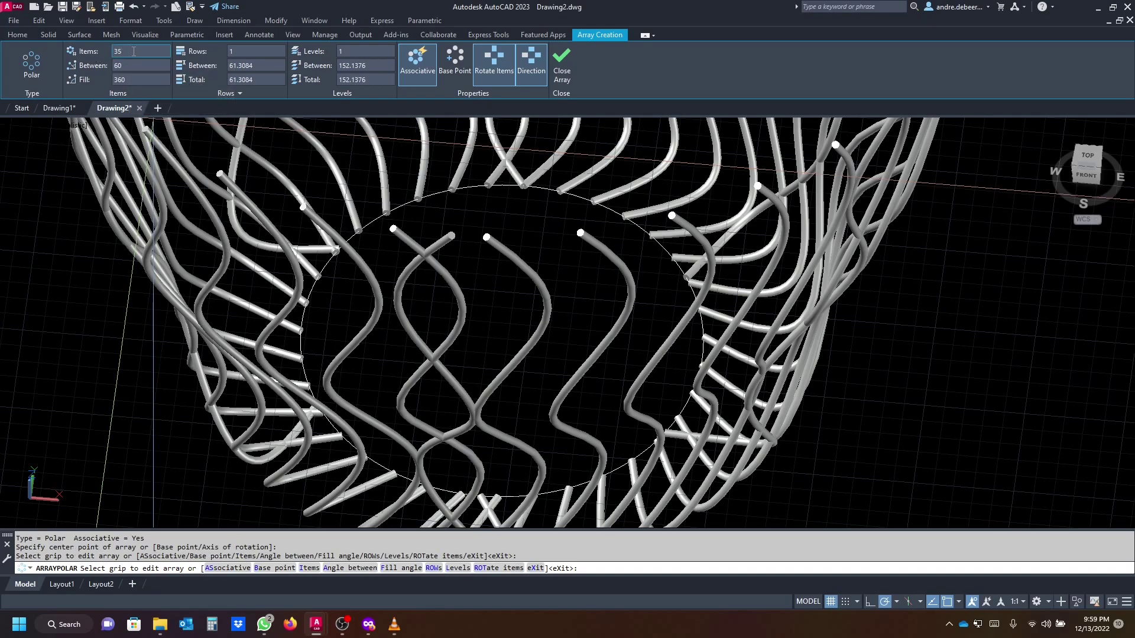
{"action": "key", "text": "Return"}
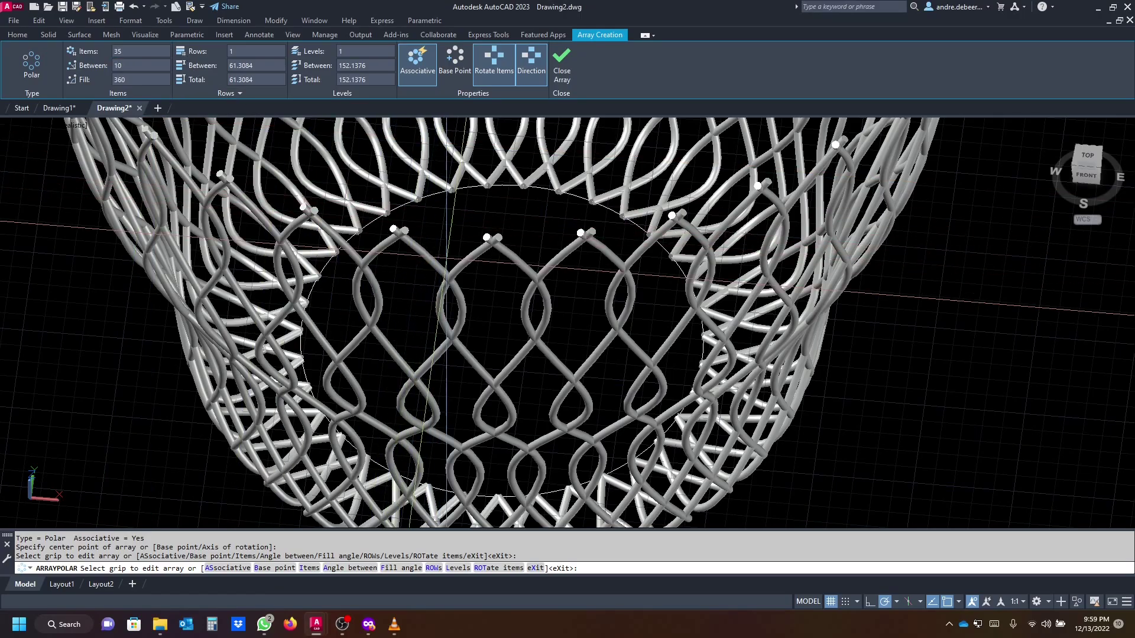
Inspect the crossed tubes around the base circle and finish the polar array of the original tube.
{"action": "middle_click_drag", "start_coordinate": [439, 296], "coordinate": [537, 249], "text": "shift"}
{"action": "scroll", "coordinate": [630, 313], "scroll_direction": "down", "scroll_amount": 3}
{"action": "scroll", "coordinate": [505, 221], "scroll_direction": "up", "scroll_amount": 3}
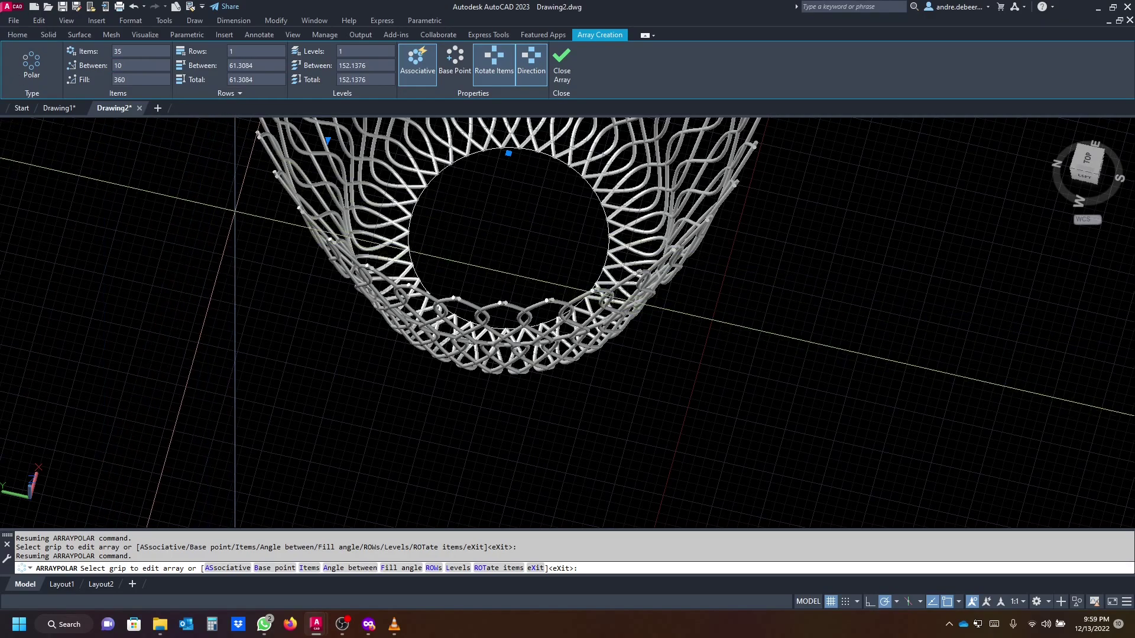
{"action": "left_click", "coordinate": [561, 63]}
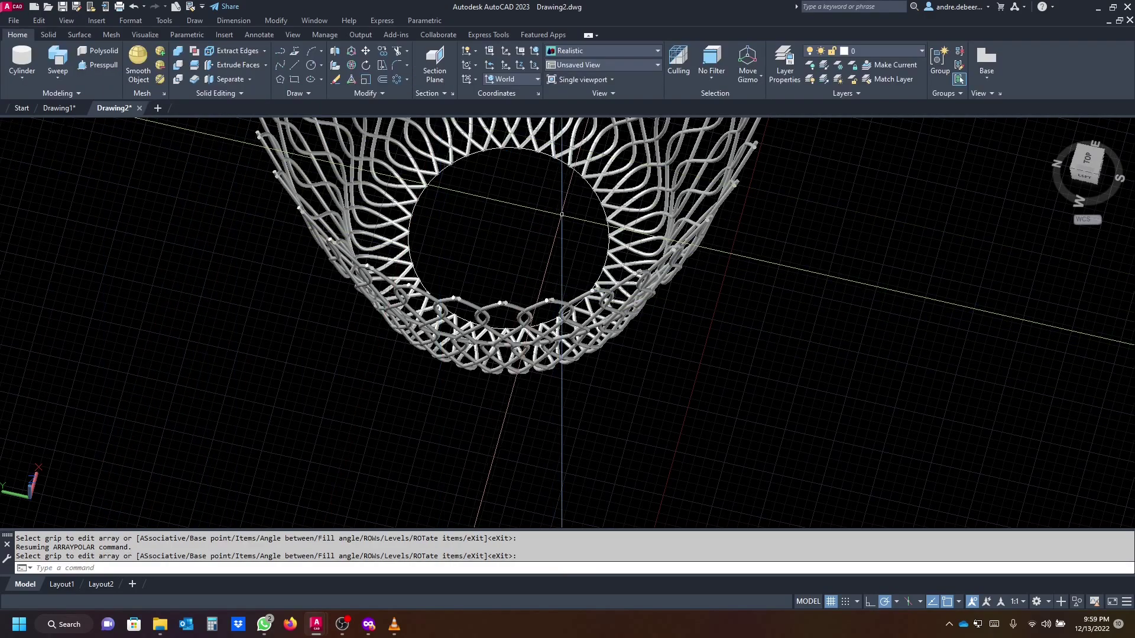
Add a solid cylinder as the bowl's floor, centred on the base circle with its radius on that circle and a height of 1.
{"action": "left_click", "coordinate": [22, 58]}
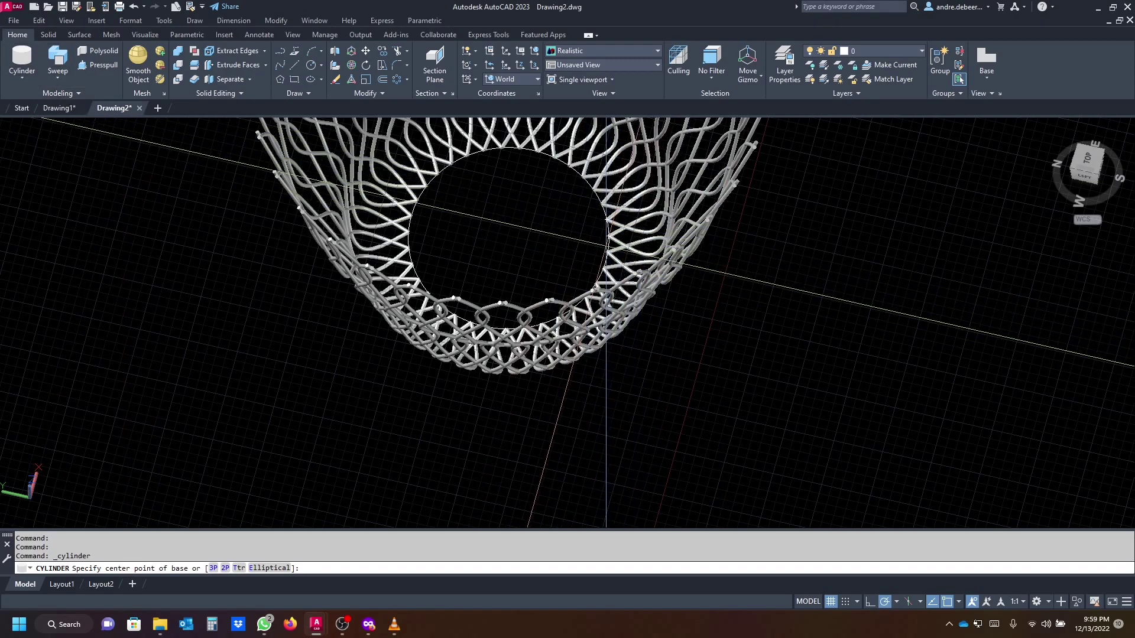
{"action": "scroll", "coordinate": [600, 269], "scroll_direction": "up", "scroll_amount": 5}
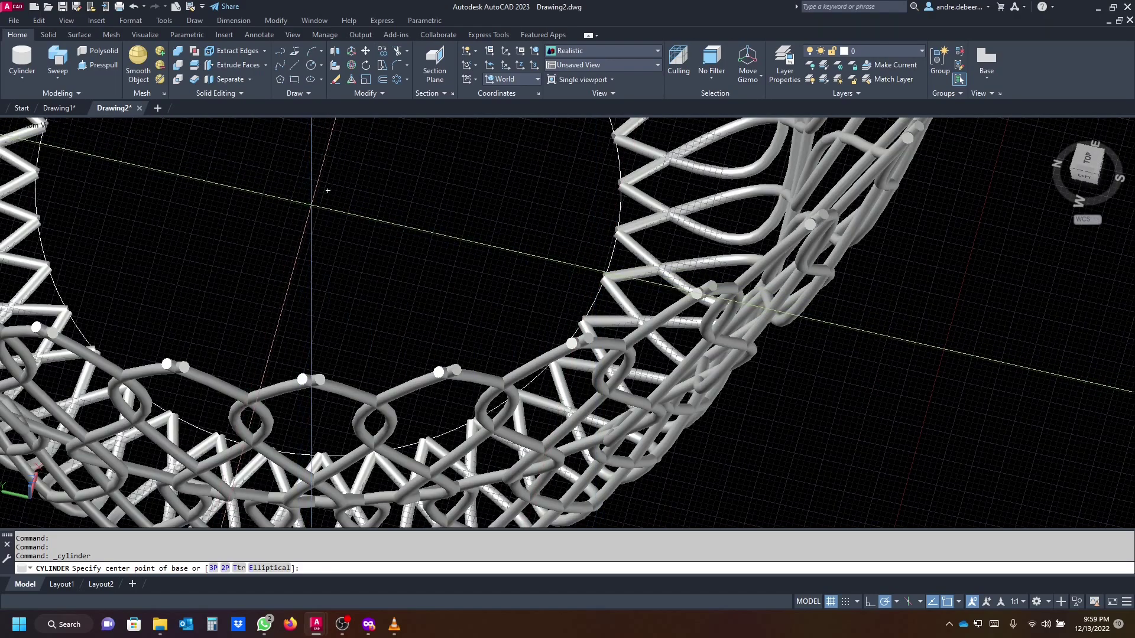
{"action": "left_click", "coordinate": [329, 188]}
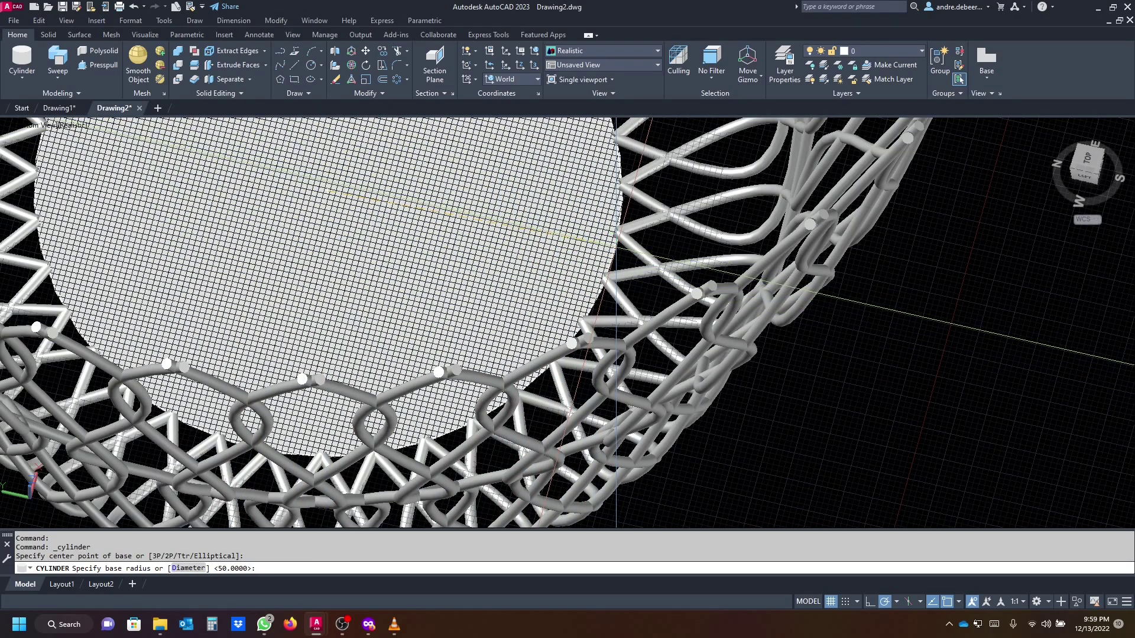
{"action": "left_click", "coordinate": [617, 232]}
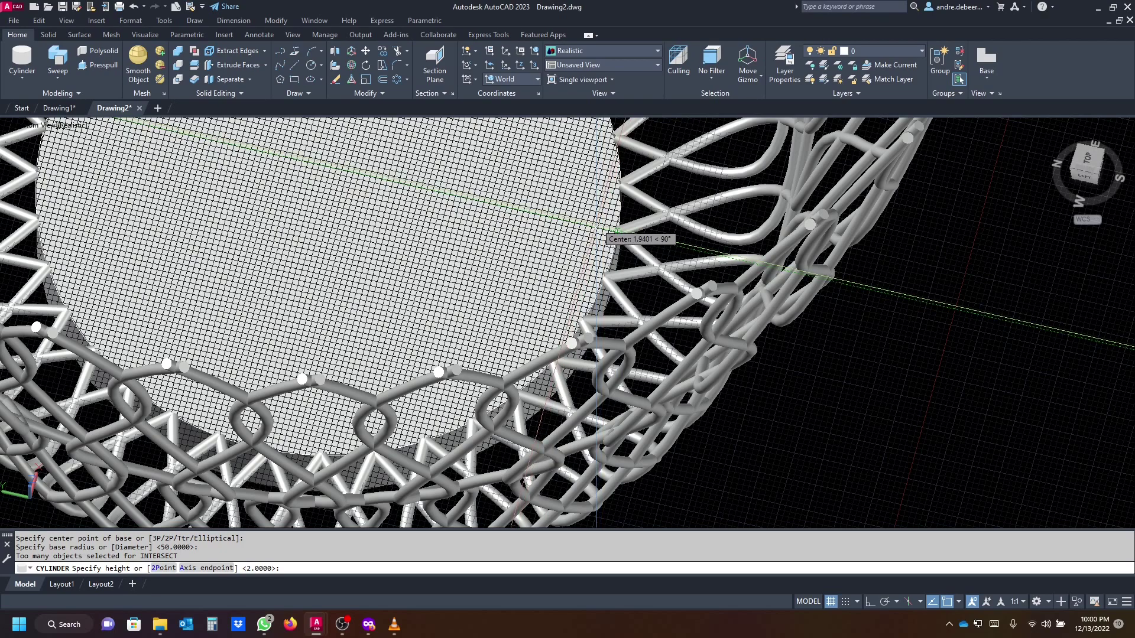
{"action": "key", "text": "Return"}
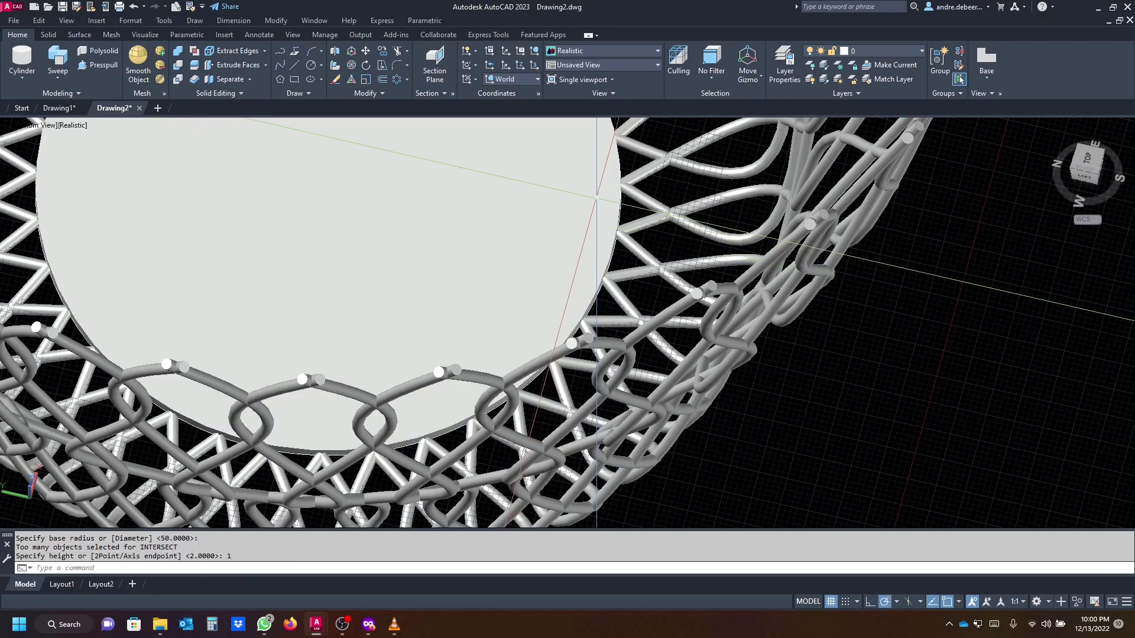
Draw a three-point rim circle through the centres of three upper tube ends of the lattice.
{"action": "middle_click_drag", "start_coordinate": [567, 296], "coordinate": [625, 236], "text": "shift"}
{"action": "scroll", "coordinate": [616, 300], "scroll_direction": "up", "scroll_amount": 3}
{"action": "scroll", "coordinate": [624, 237], "scroll_direction": "up", "scroll_amount": 2}
{"action": "middle_click_drag", "start_coordinate": [506, 294], "coordinate": [445, 252], "text": "shift"}
{"action": "scroll", "coordinate": [446, 252], "scroll_direction": "up", "scroll_amount": 3}
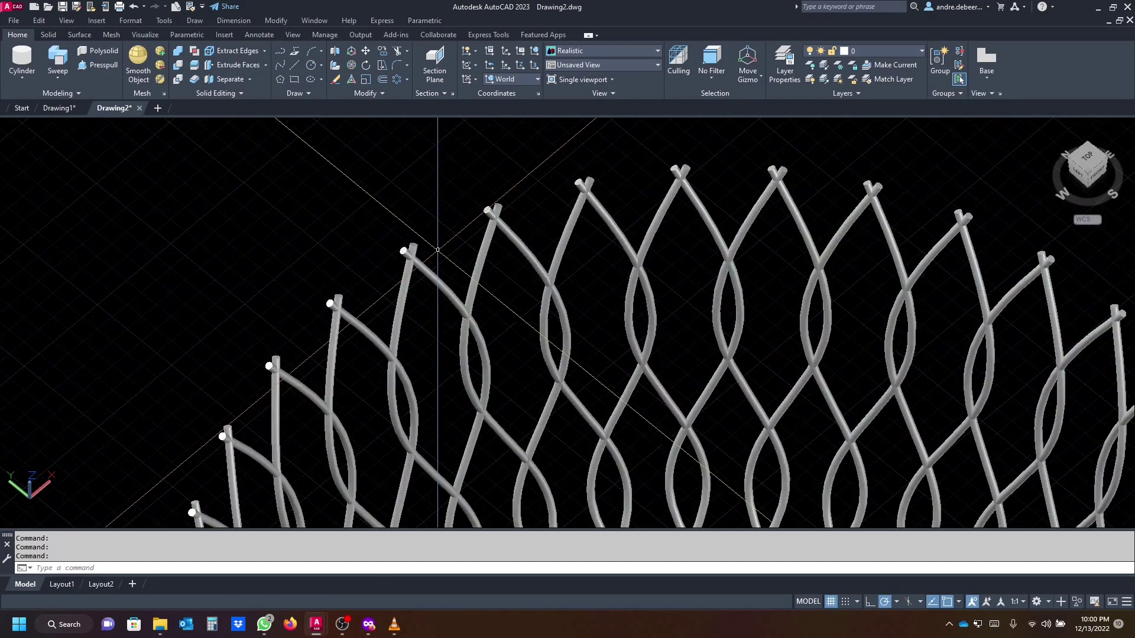
{"action": "left_click", "coordinate": [311, 66]}
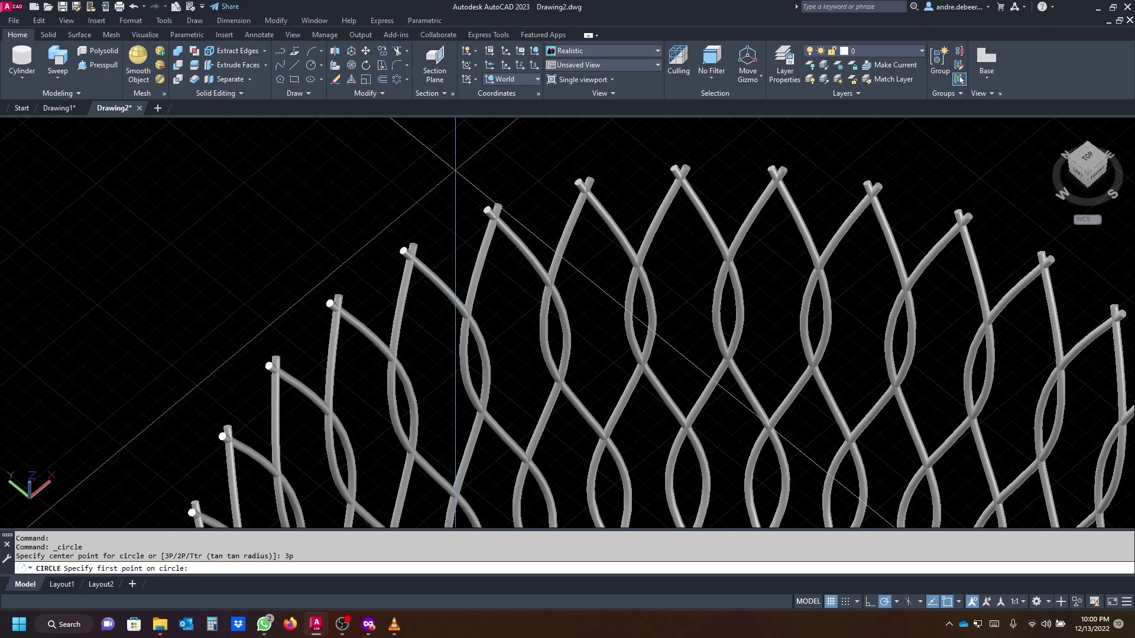
{"action": "scroll", "coordinate": [402, 256], "scroll_direction": "up", "scroll_amount": 3}
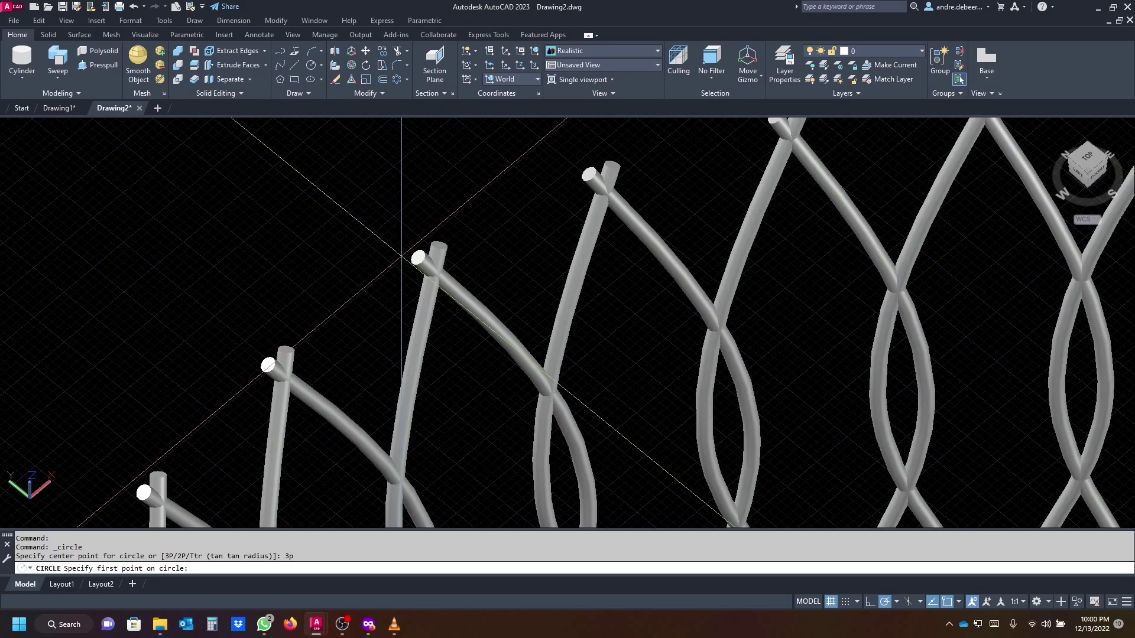
{"action": "left_click", "coordinate": [417, 258]}
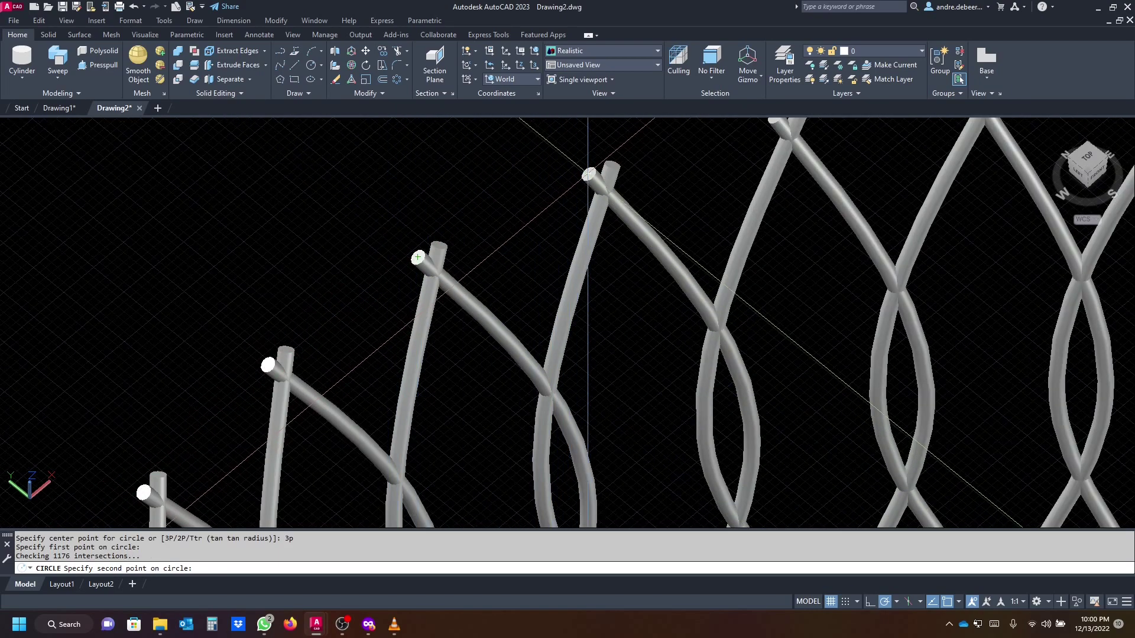
{"action": "scroll", "coordinate": [588, 173], "scroll_direction": "down", "scroll_amount": 3}
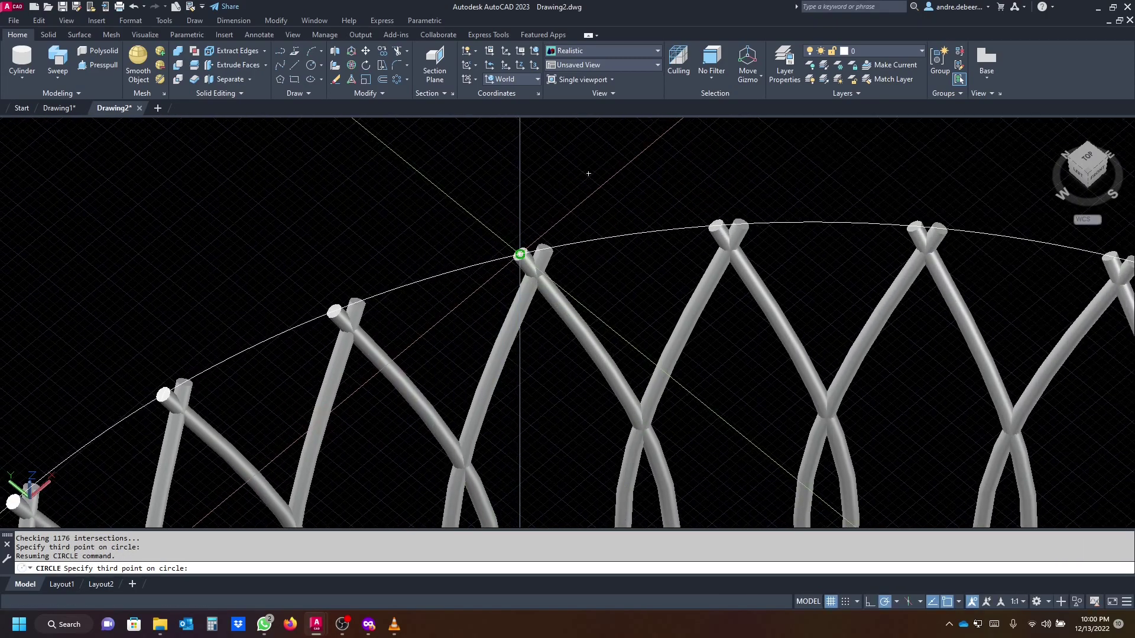
{"action": "left_click", "coordinate": [519, 256]}
Draw a circle of radius 0.5 in the empty space beside the bowl as the rim's profile.
{"action": "scroll", "coordinate": [519, 300], "scroll_direction": "up", "scroll_amount": 8}
{"action": "middle_click_drag", "start_coordinate": [519, 300], "coordinate": [340, 235], "text": "shift"}
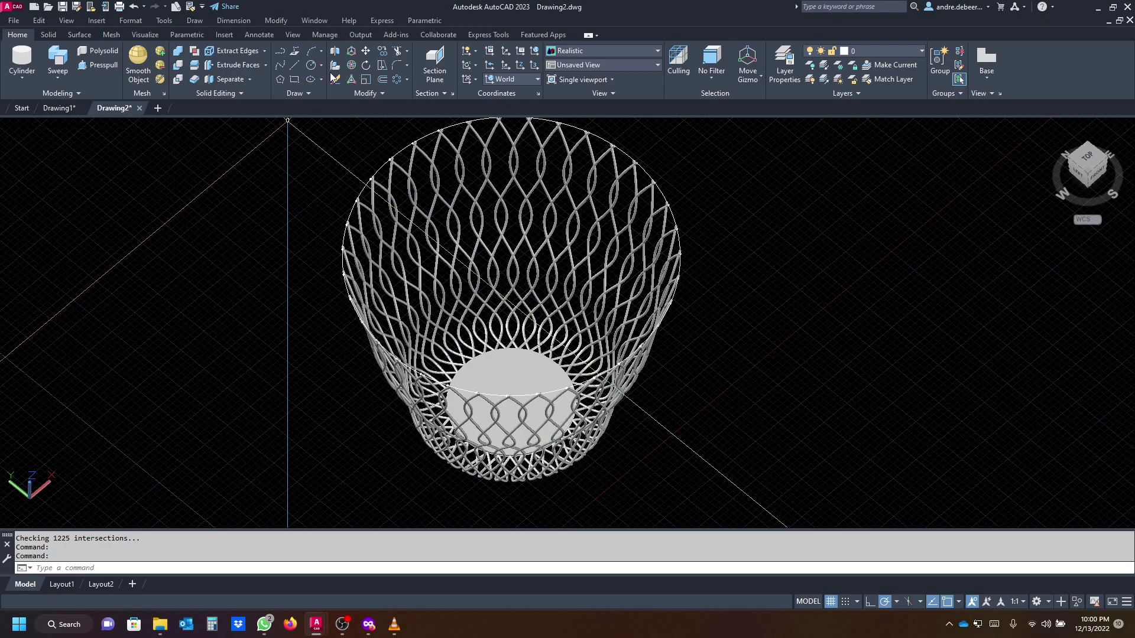
{"action": "left_click", "coordinate": [312, 66]}
{"action": "left_click", "coordinate": [256, 405]}
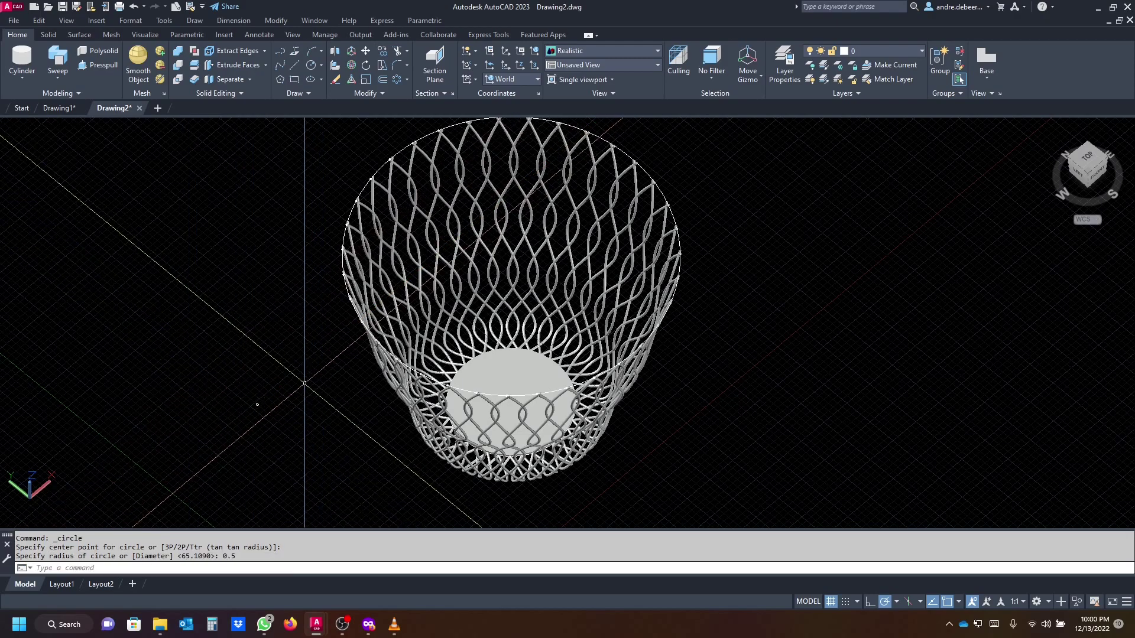
{"action": "scroll", "coordinate": [237, 401], "scroll_direction": "up", "scroll_amount": 3}
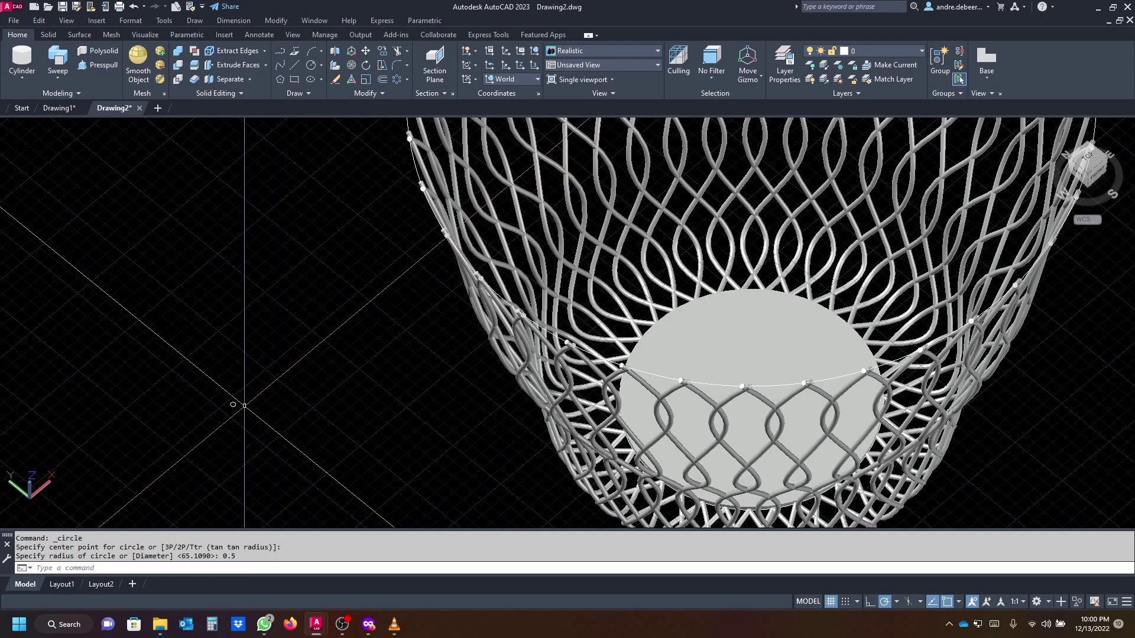
Sweep the small 0.5-radius circle along the rim circle to form a solid rim tube.
{"action": "left_click", "coordinate": [57, 58]}
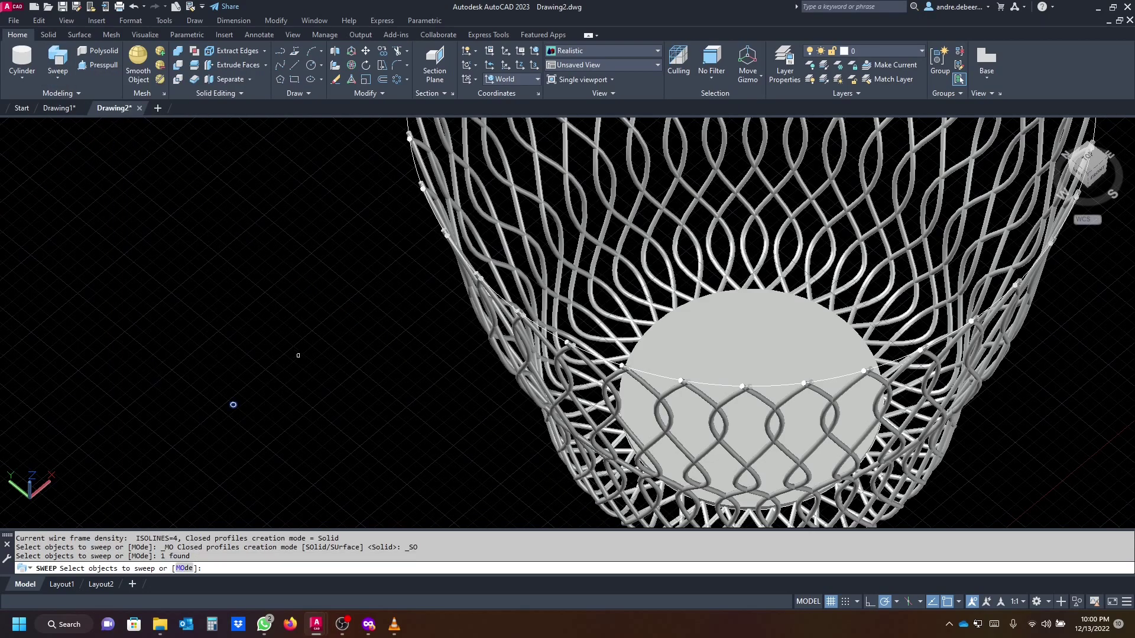
{"action": "middle_click_drag", "start_coordinate": [298, 355], "coordinate": [376, 325], "text": "shift"}
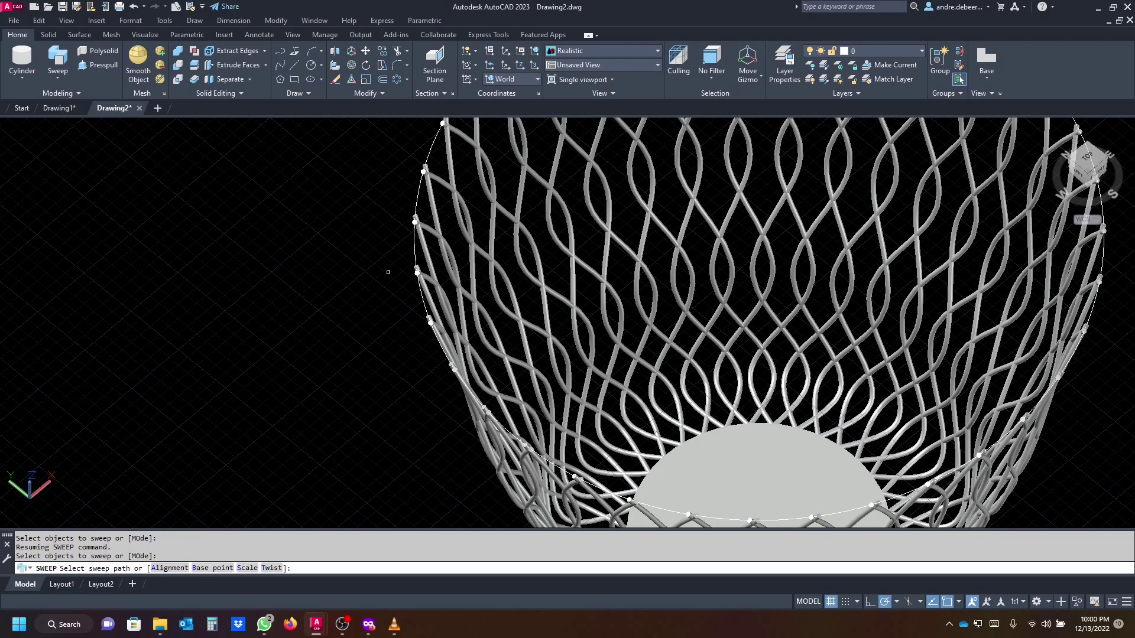
{"action": "left_click", "coordinate": [414, 243]}
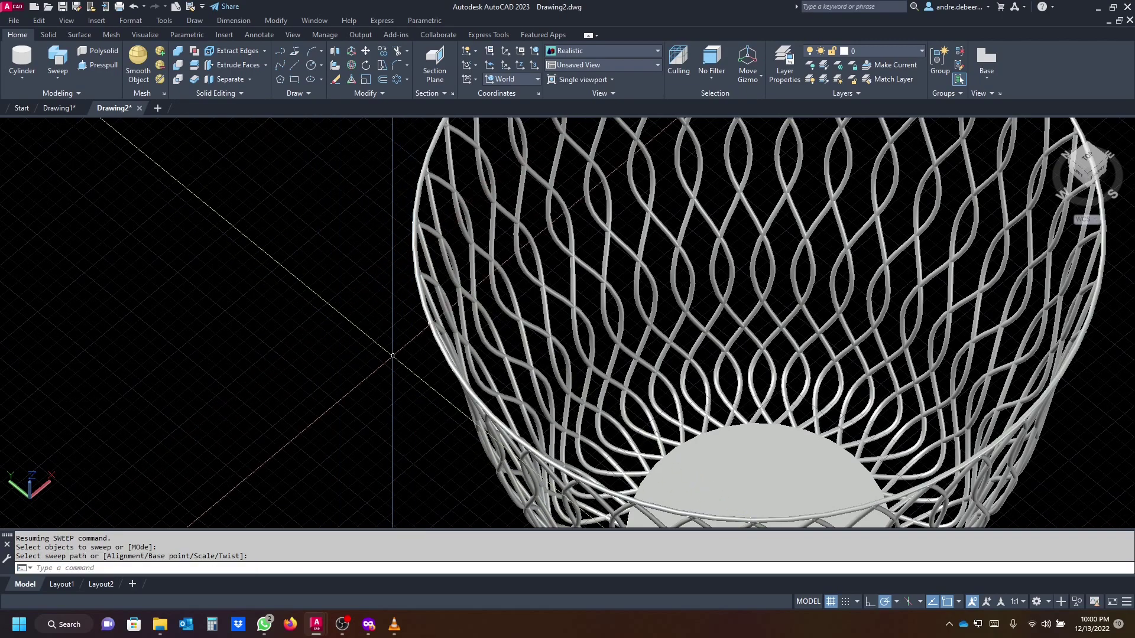
Examine the bowl with its rim from the side and compare it with the finished lattice bowl in Drawing1.
{"action": "scroll", "coordinate": [407, 367], "scroll_direction": "down", "scroll_amount": 4}
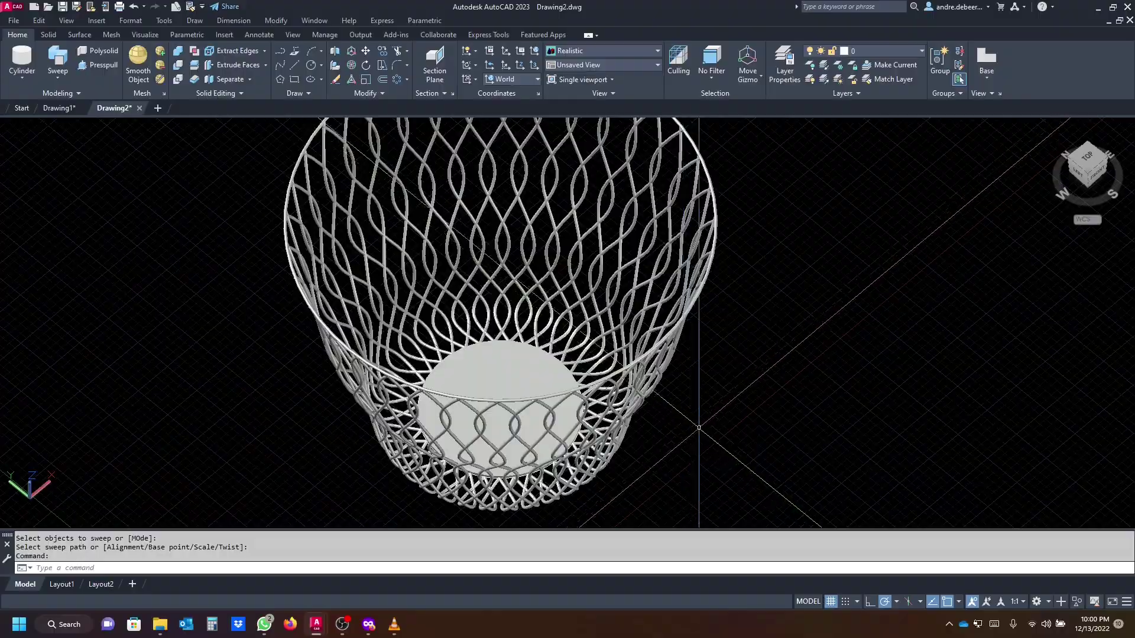
{"action": "middle_click_drag", "start_coordinate": [703, 437], "coordinate": [573, 407], "text": "shift"}
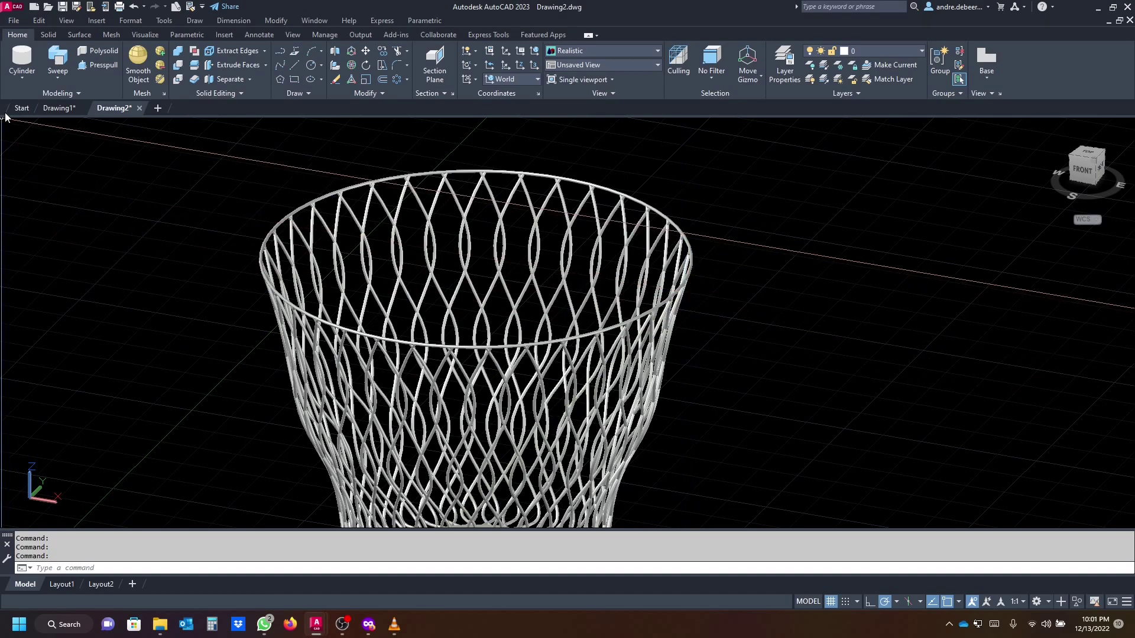
{"action": "left_click", "coordinate": [73, 107]}
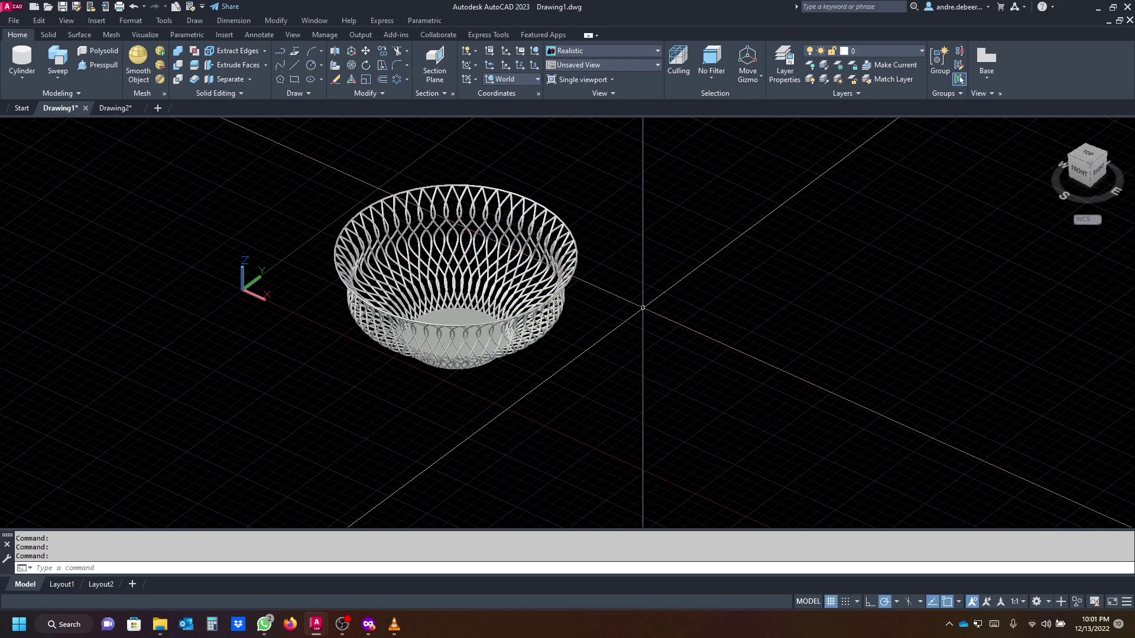
{"action": "middle_click_drag", "start_coordinate": [642, 314], "coordinate": [631, 354]}
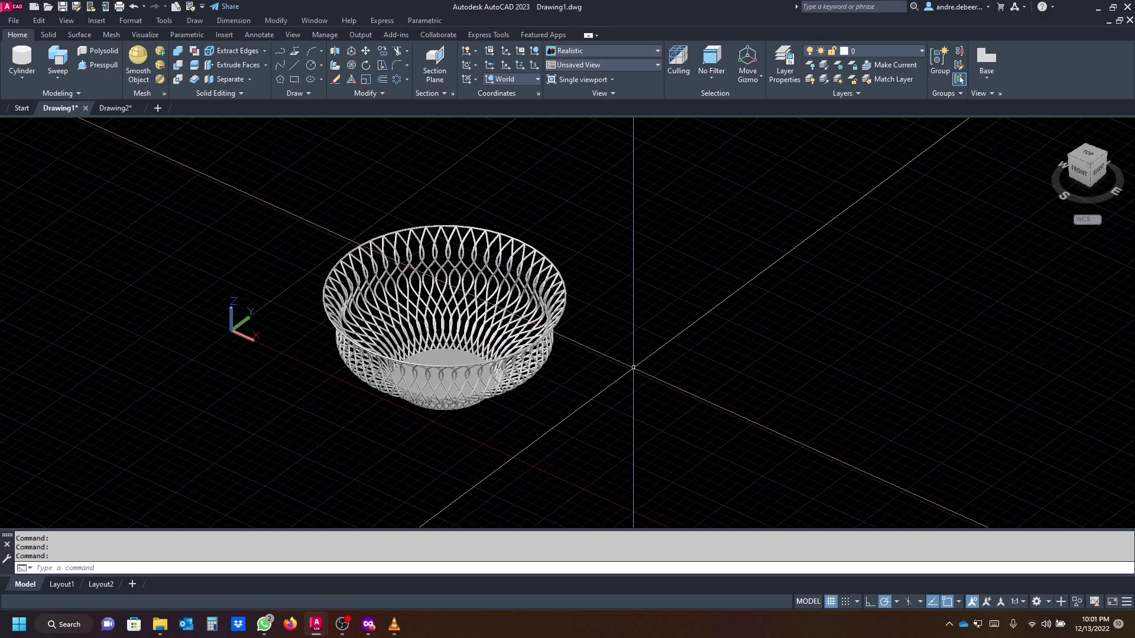